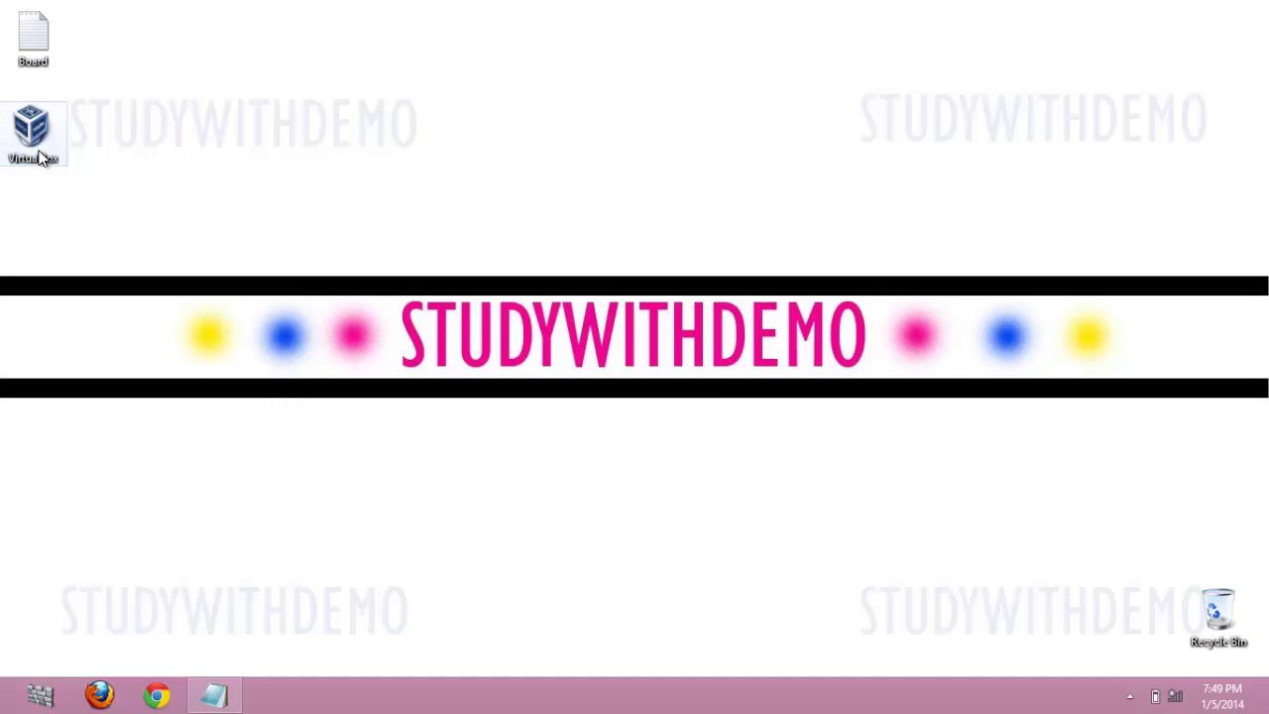
Run the VirtualBox installer with default features, no Quick Launch shortcut, and accept the network warning
{"action": "double_click", "coordinate": [41, 157]}
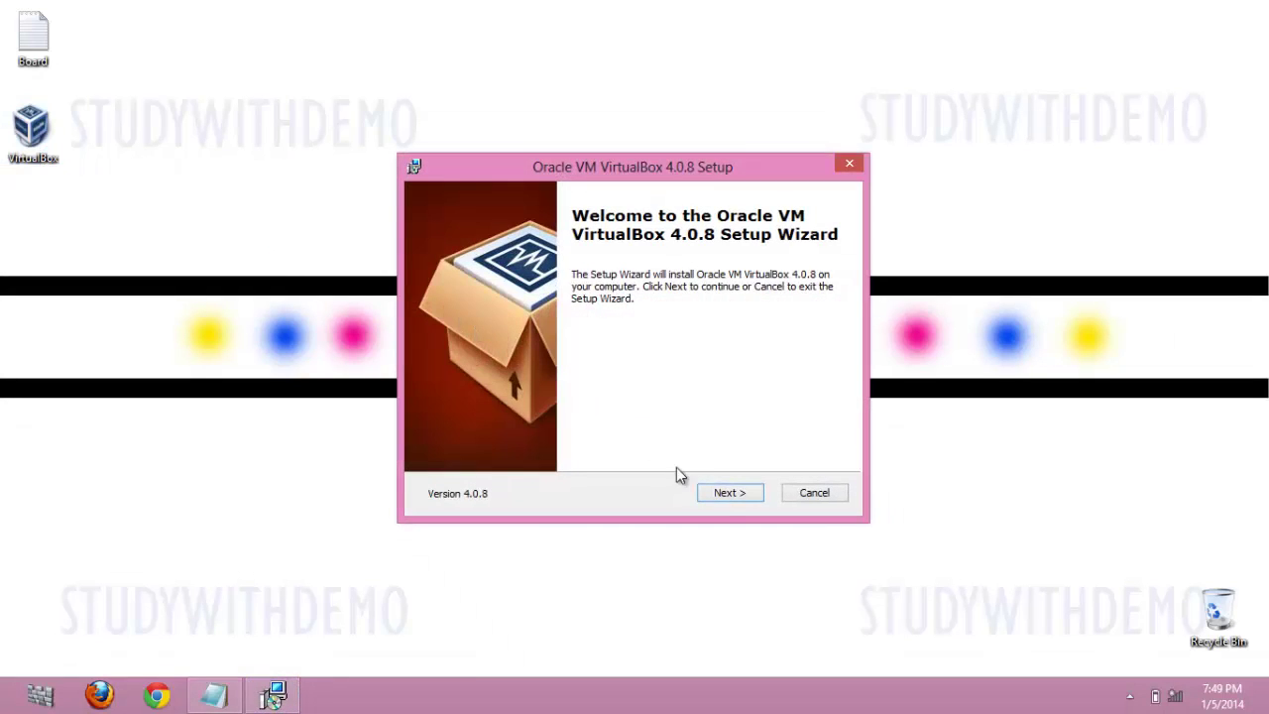
{"action": "left_click", "coordinate": [724, 497]}
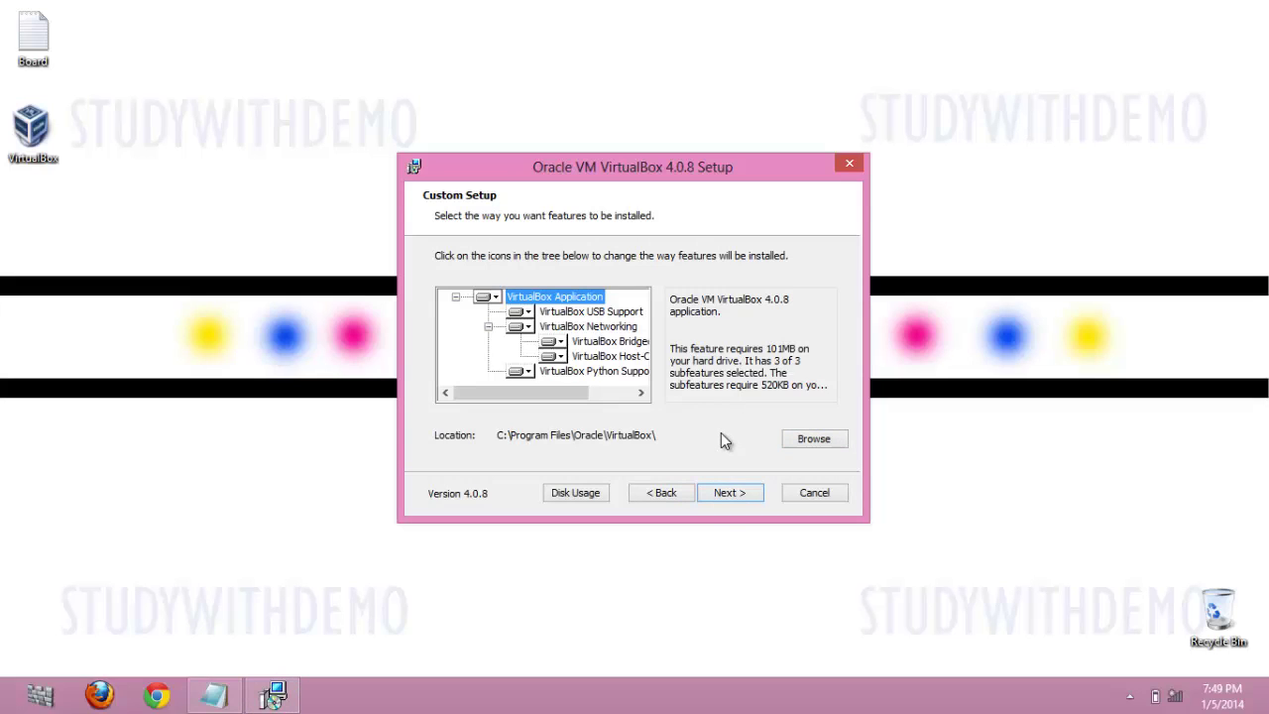
{"action": "left_click", "coordinate": [727, 497]}
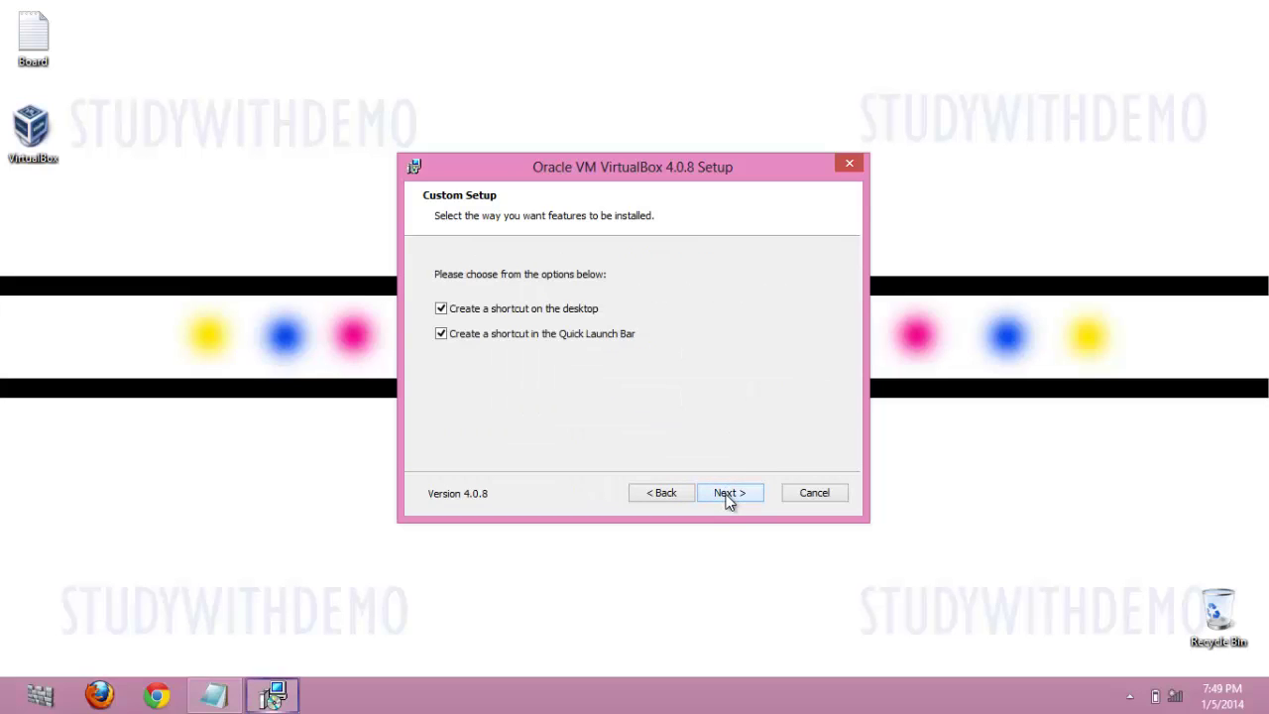
{"action": "left_click", "coordinate": [555, 337]}
{"action": "left_click", "coordinate": [726, 492]}
{"action": "left_click", "coordinate": [729, 492]}
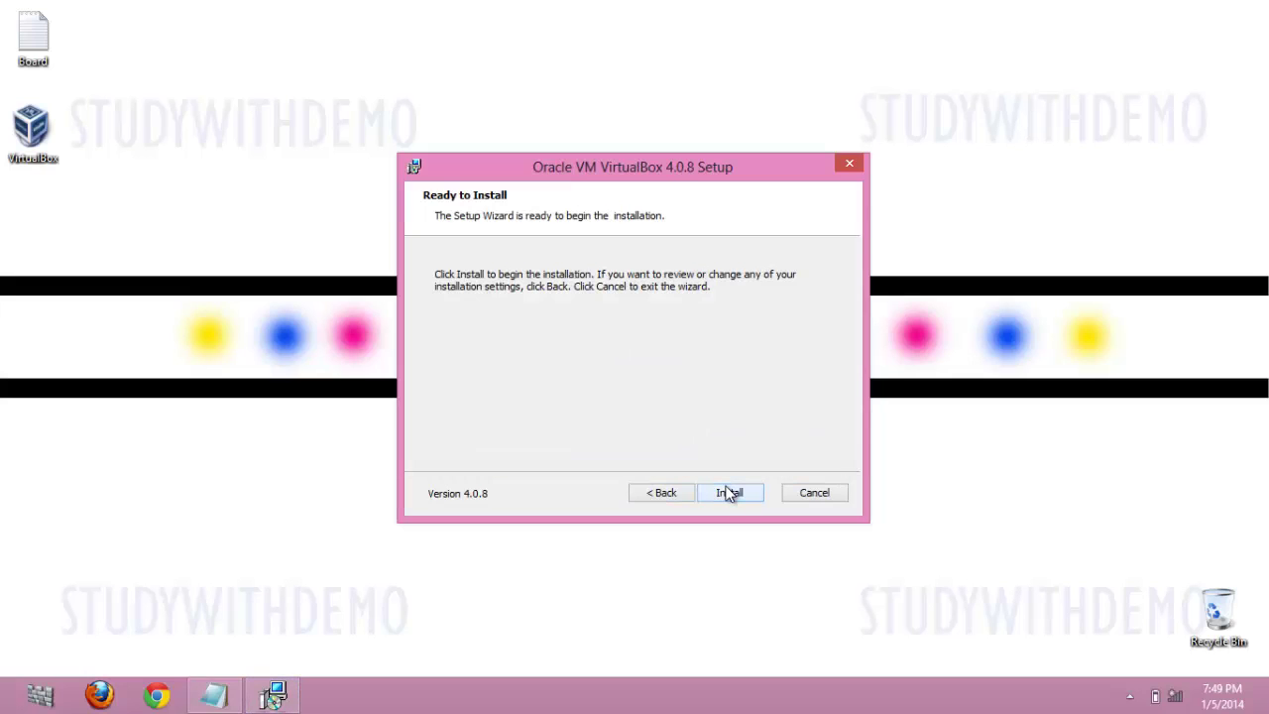
Install VirtualBox 4.0.8, always trusting Oracle's USB driver software, and finish setup
{"action": "left_click", "coordinate": [729, 493]}
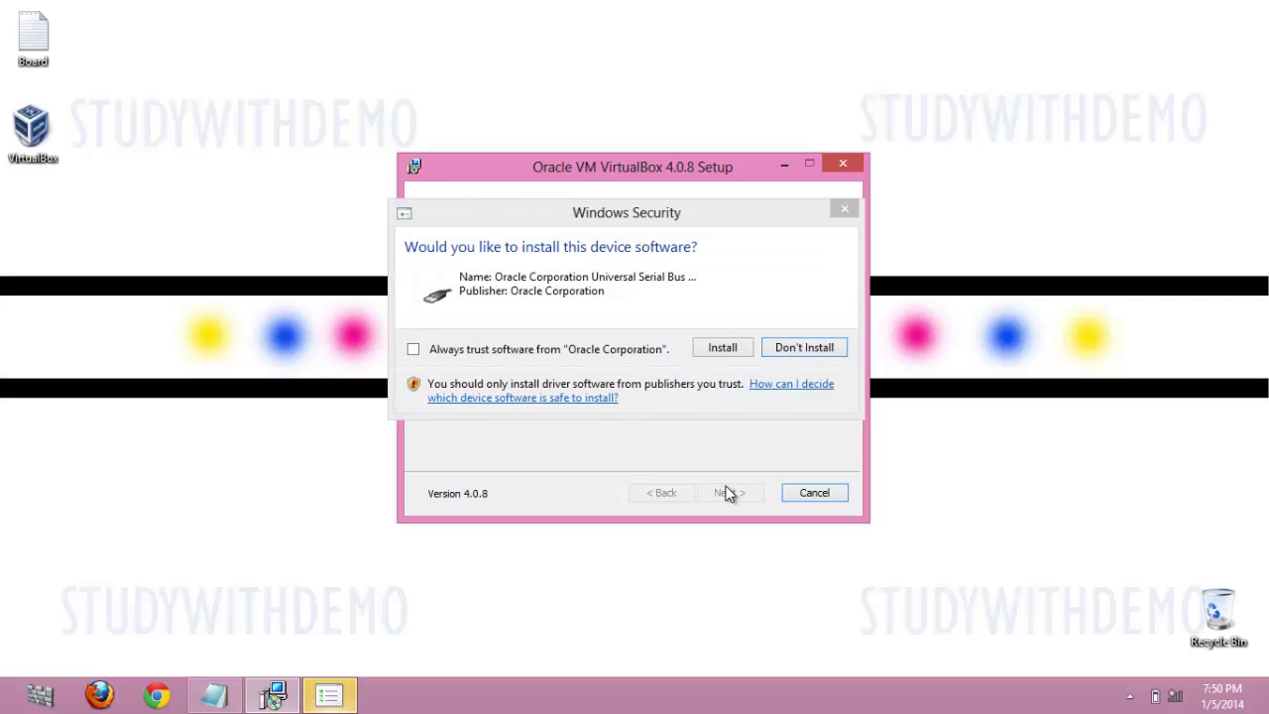
{"action": "left_click", "coordinate": [525, 353]}
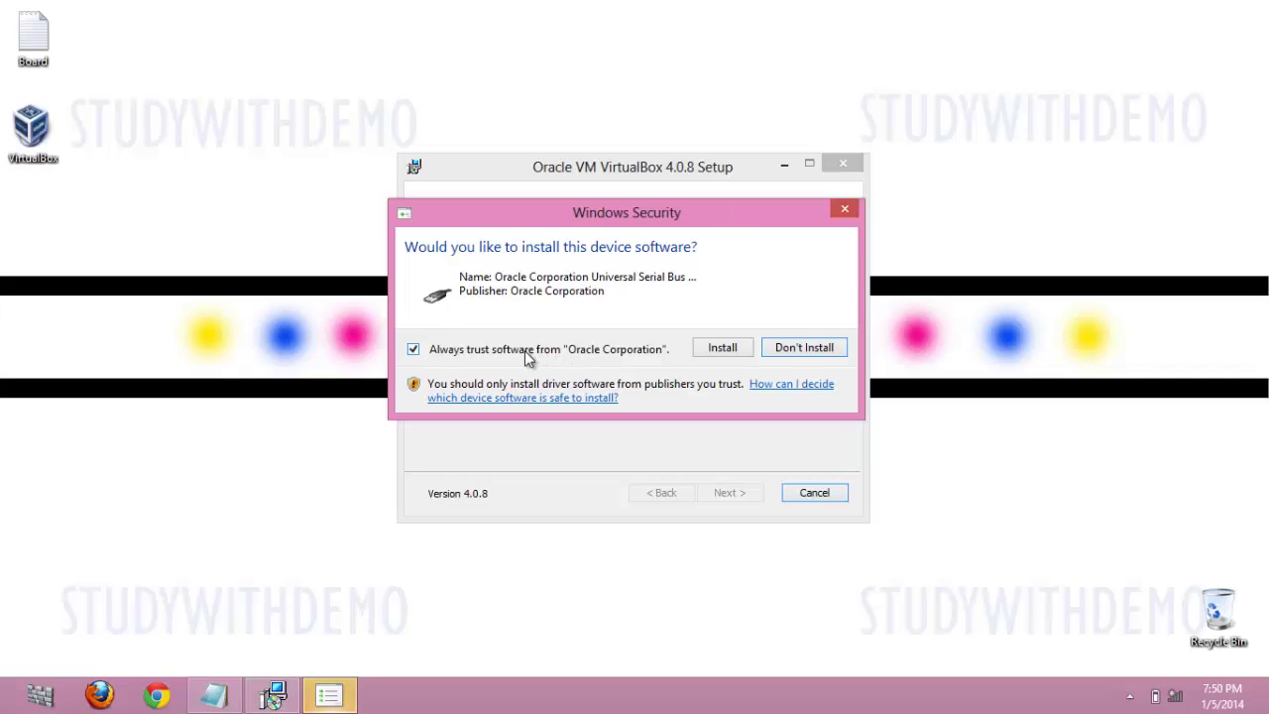
{"action": "left_click", "coordinate": [699, 351]}
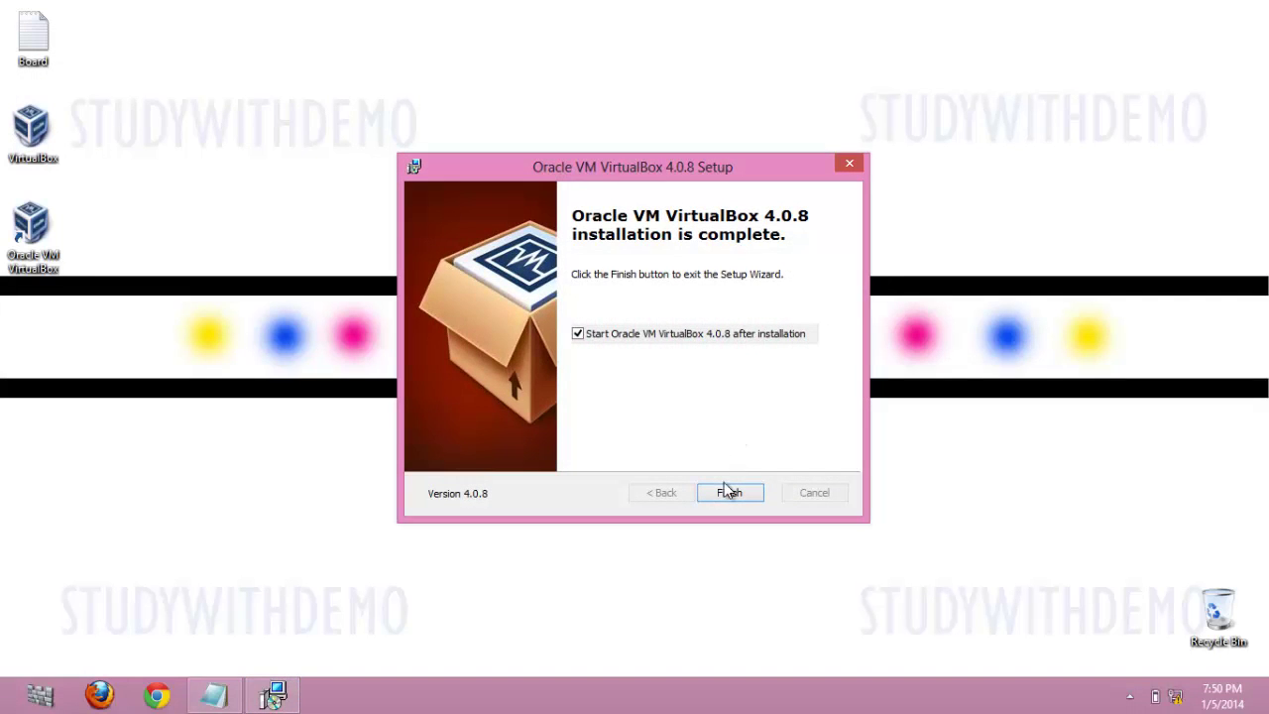
{"action": "left_click", "coordinate": [729, 492]}
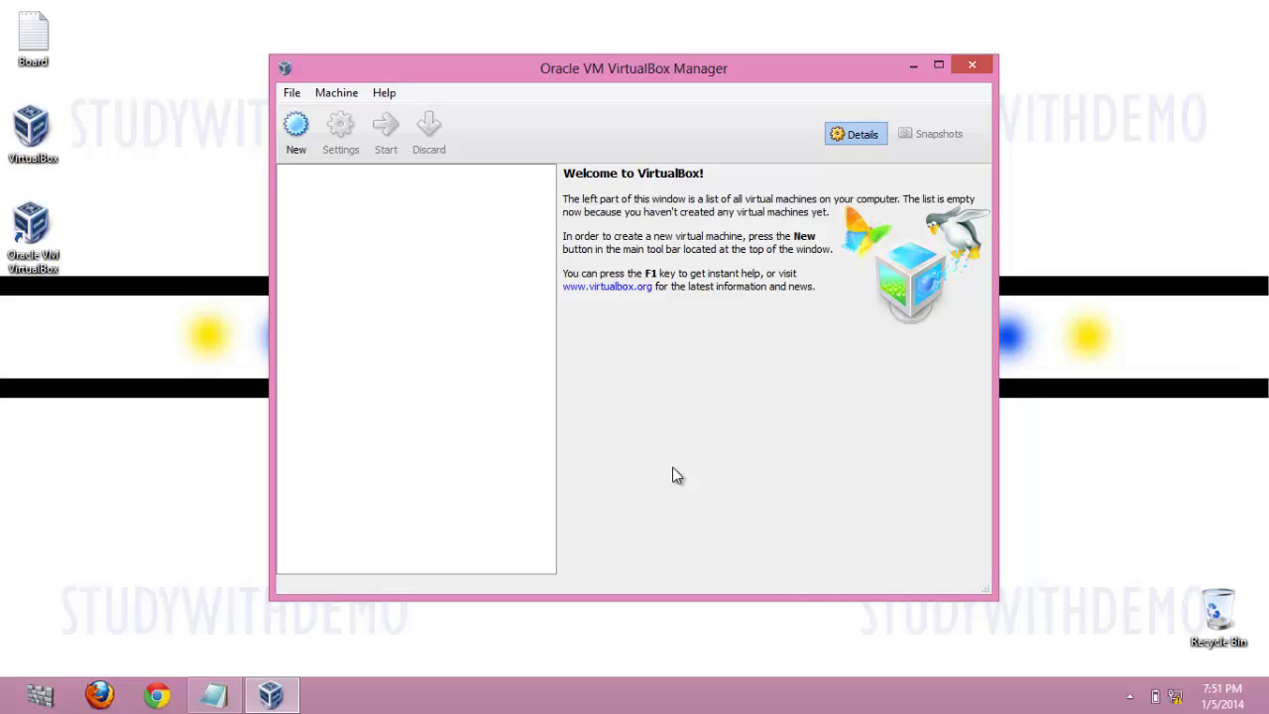
Relaunch VirtualBox Manager from its desktop shortcut and start the New virtual machine wizard
{"action": "left_click", "coordinate": [972, 66]}
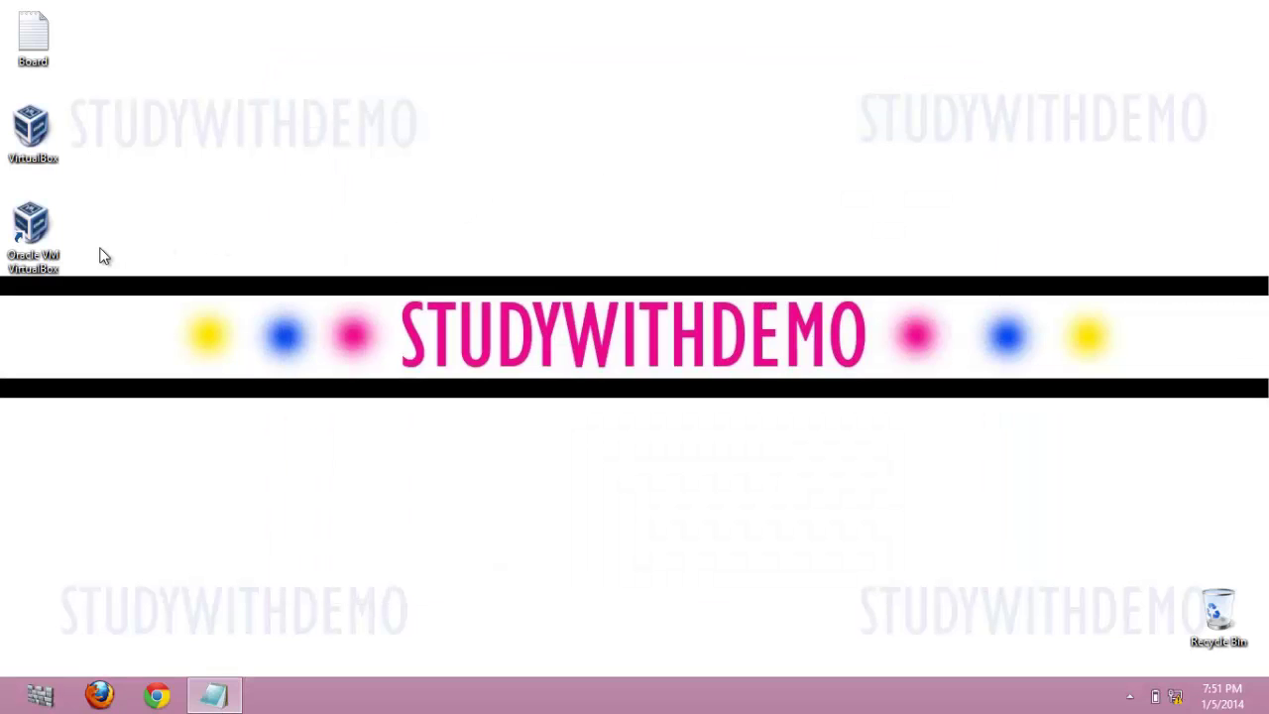
{"action": "double_click", "coordinate": [45, 256]}
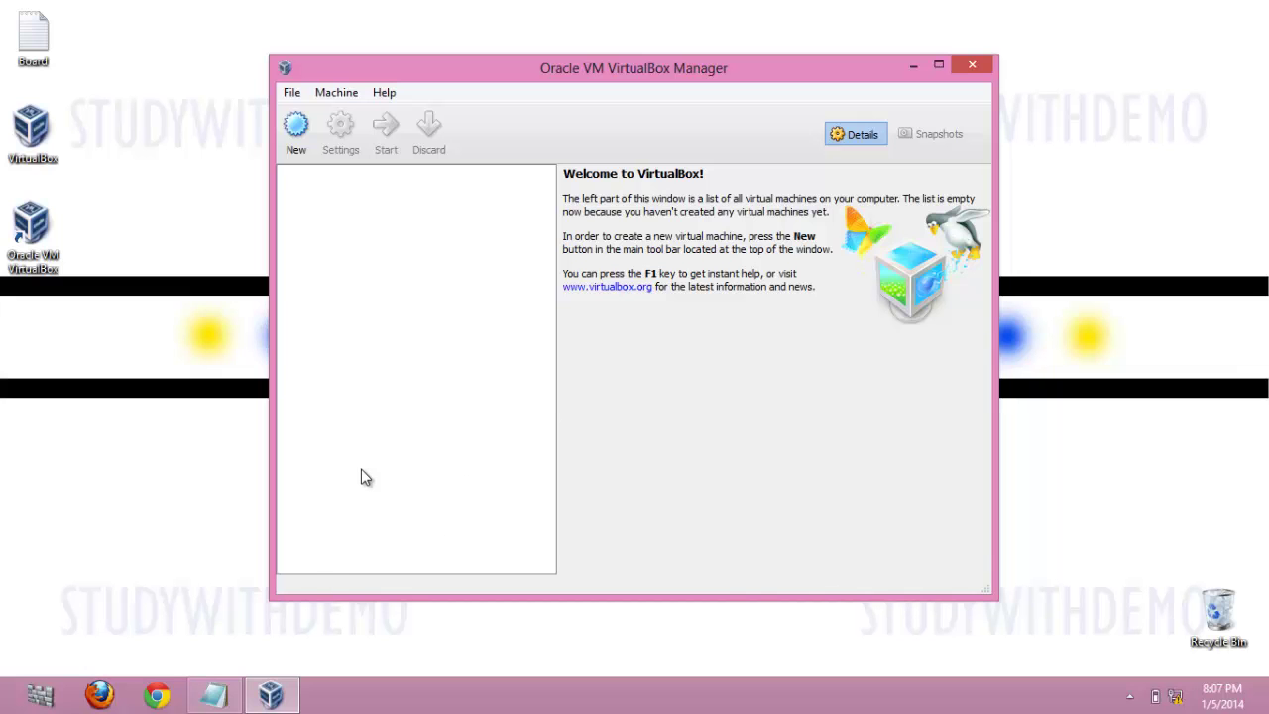
{"action": "key", "text": "super"}
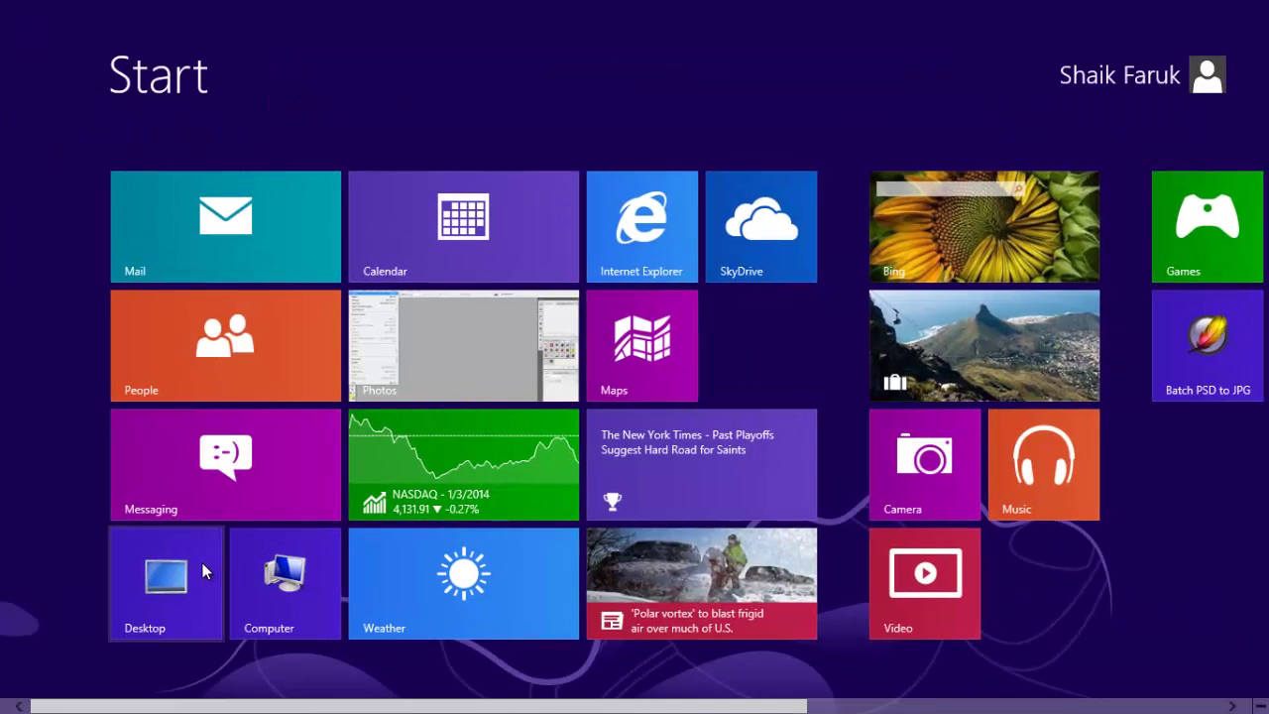
{"action": "left_click", "coordinate": [204, 571]}
{"action": "left_click", "coordinate": [1251, 12]}
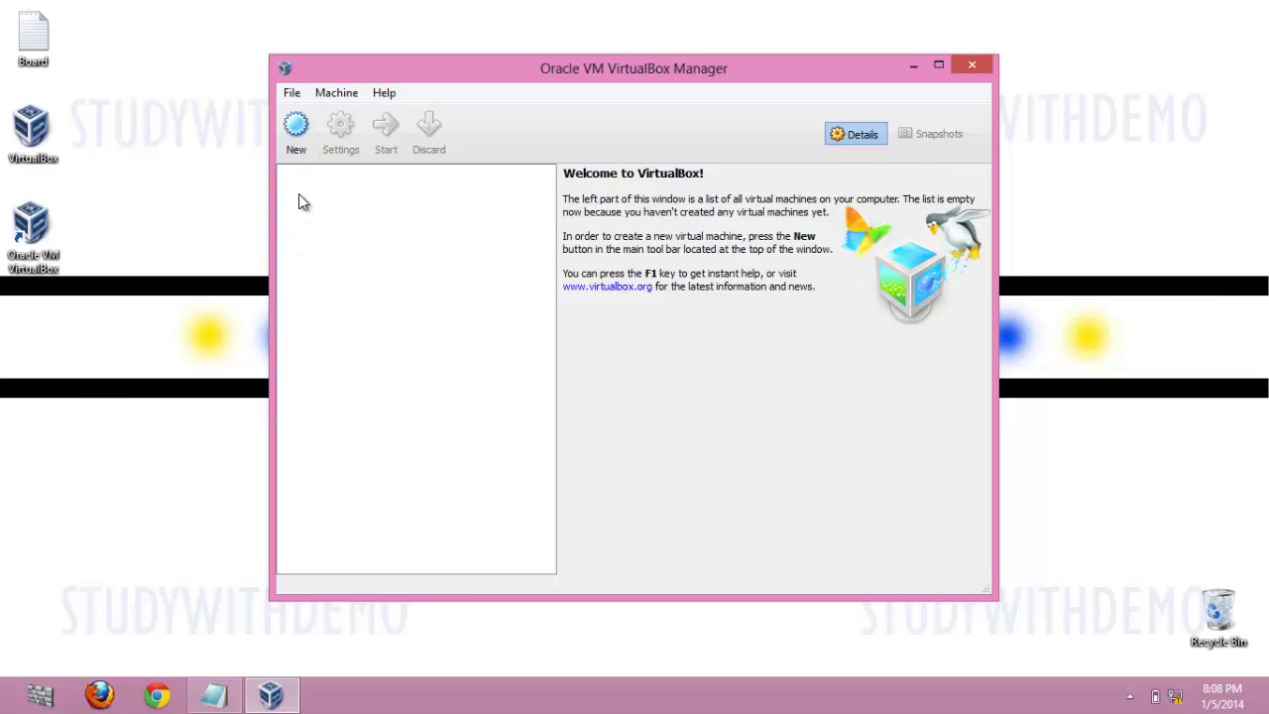
{"action": "left_click", "coordinate": [295, 127]}
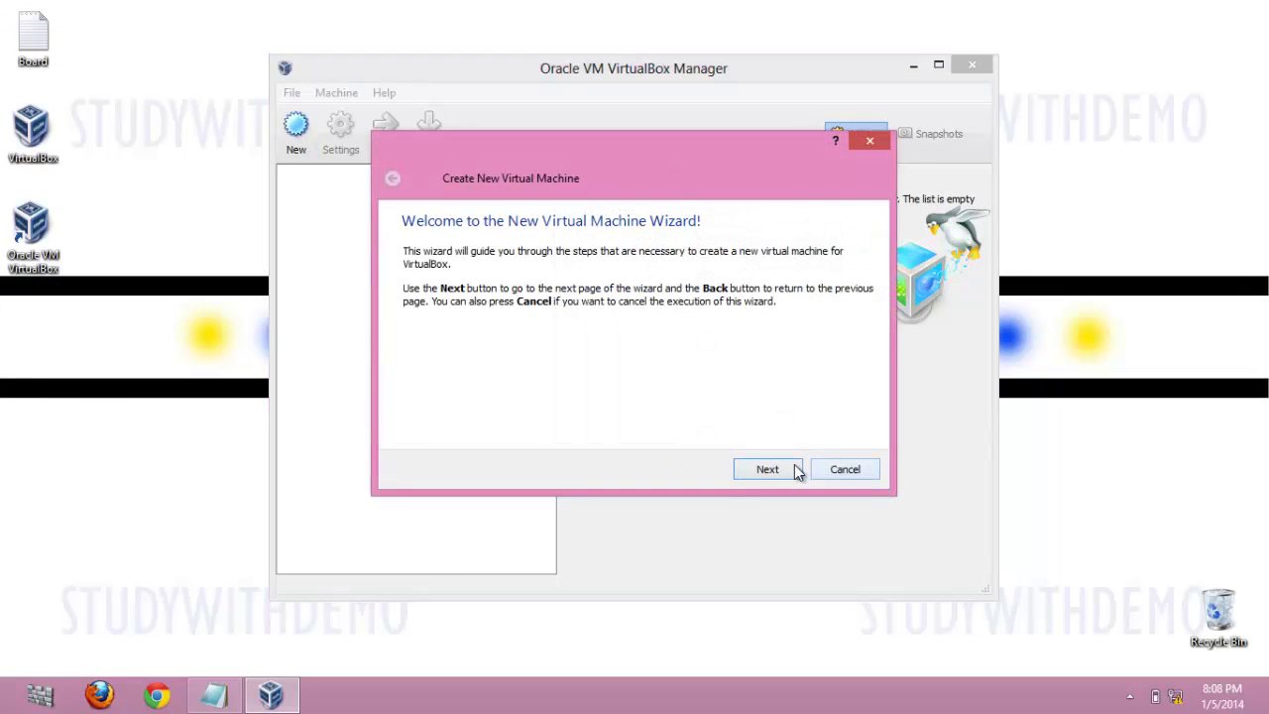
Name the machine winxp as Windows XP and give it 512 MB base memory
{"action": "left_click", "coordinate": [784, 470]}
{"action": "type", "text": "w"}
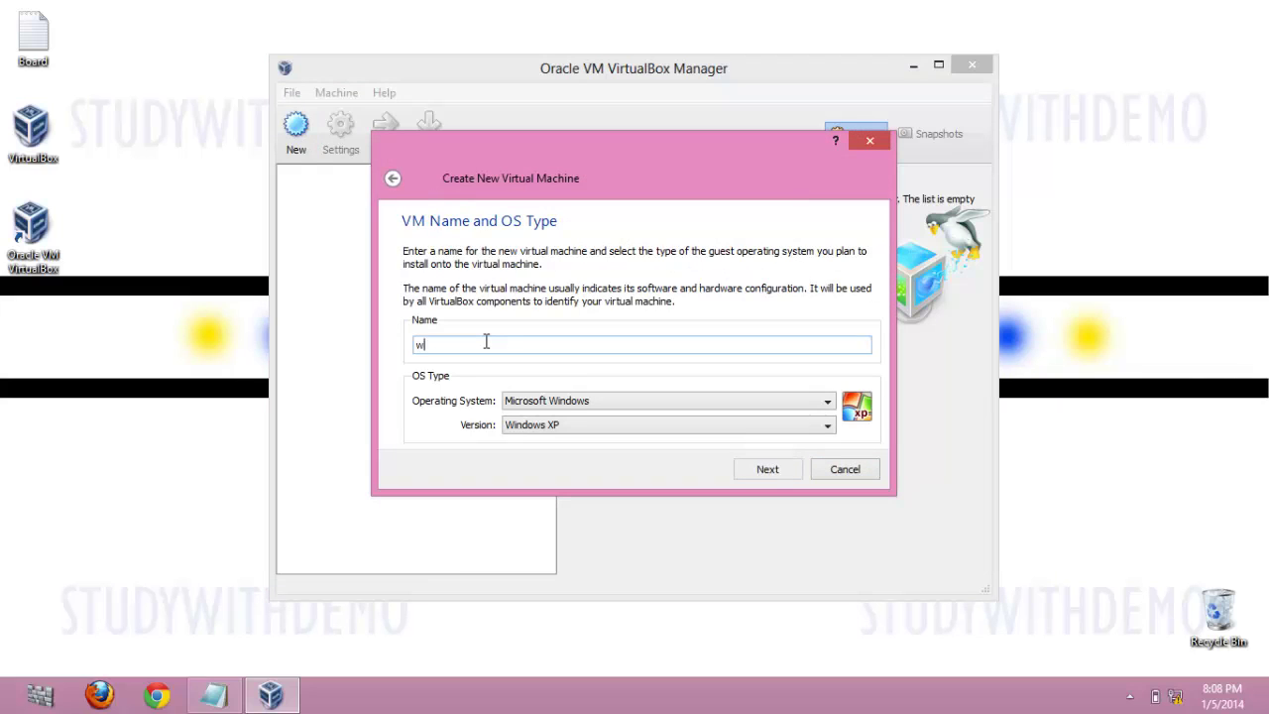
{"action": "type", "text": "inxp"}
{"action": "left_click", "coordinate": [747, 480]}
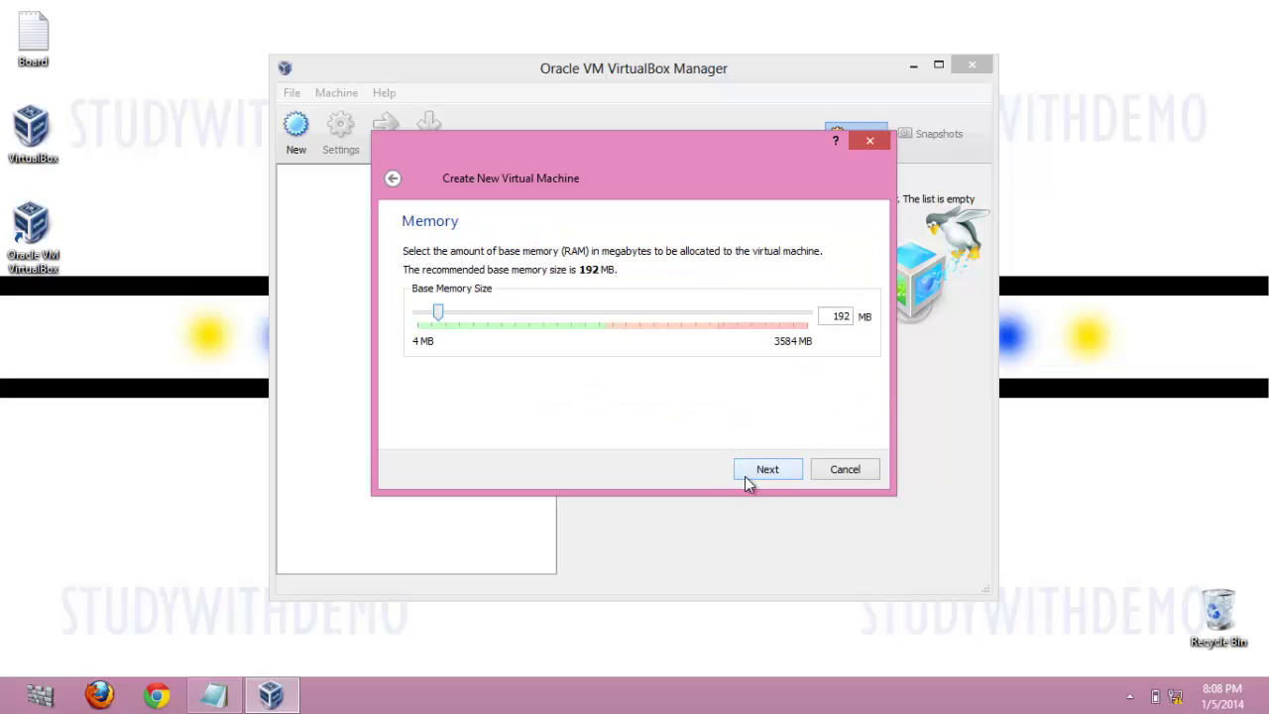
{"action": "left_click", "coordinate": [838, 315]}
{"action": "double_click", "coordinate": [838, 315]}
{"action": "type", "text": "5"}
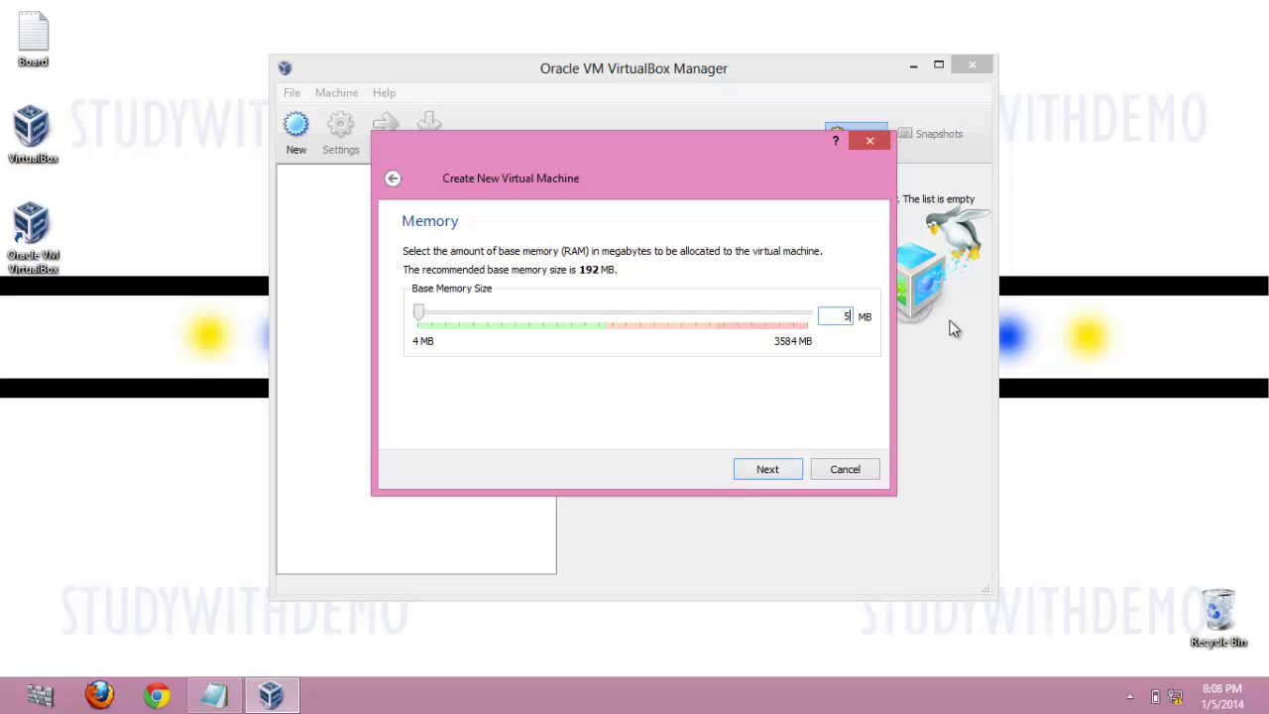
{"action": "type", "text": "12"}
{"action": "left_click", "coordinate": [767, 469]}
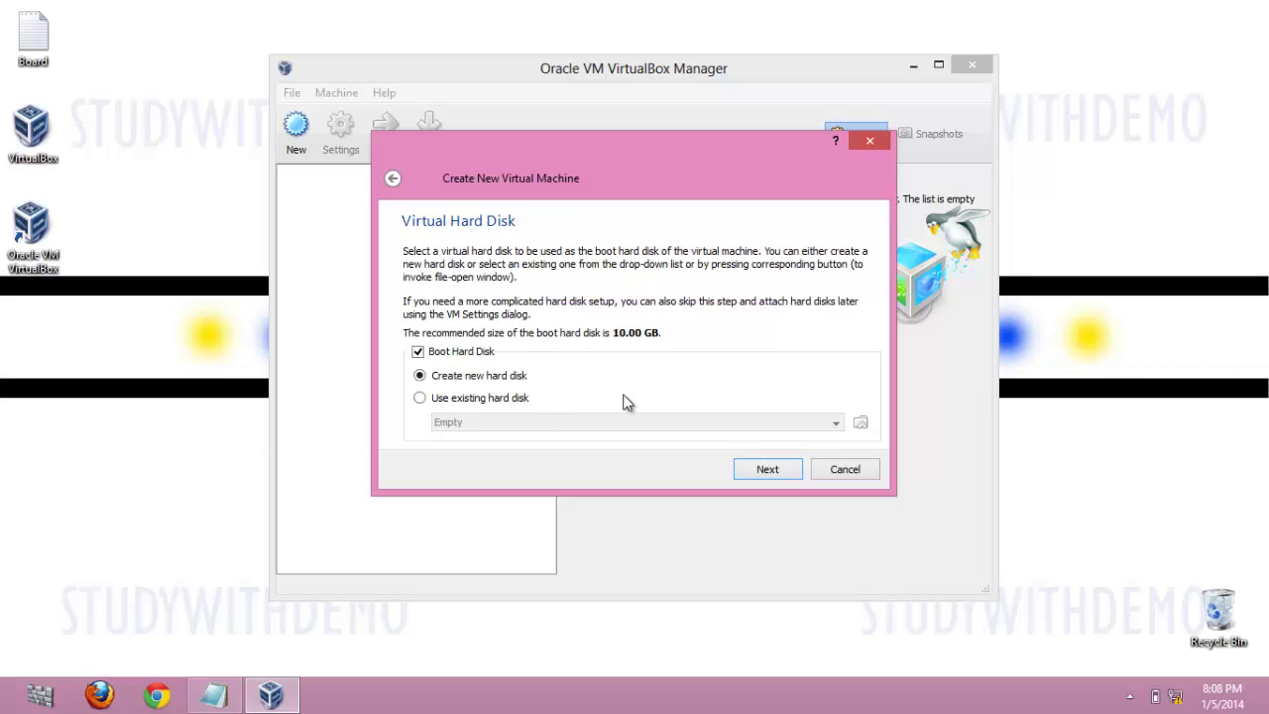
Create a new 20 GB dynamically expanding boot disk and finish creating the VM
{"action": "left_click", "coordinate": [772, 469]}
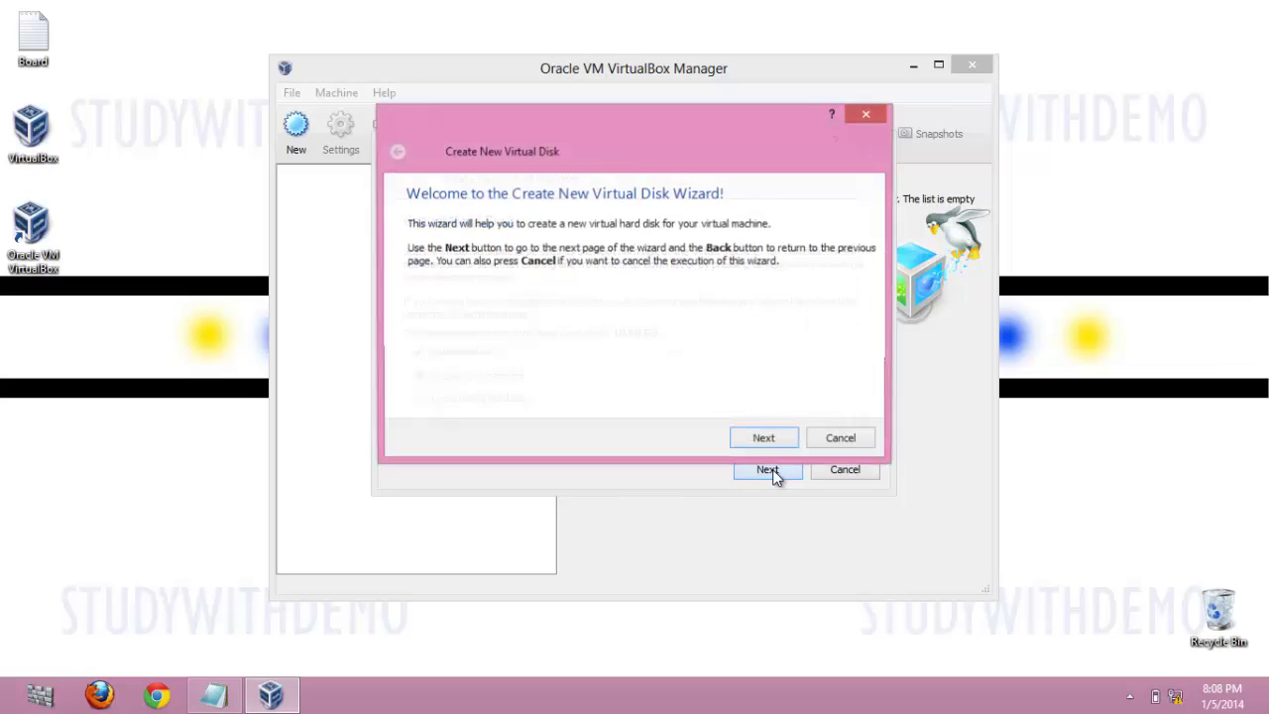
{"action": "left_click", "coordinate": [762, 440]}
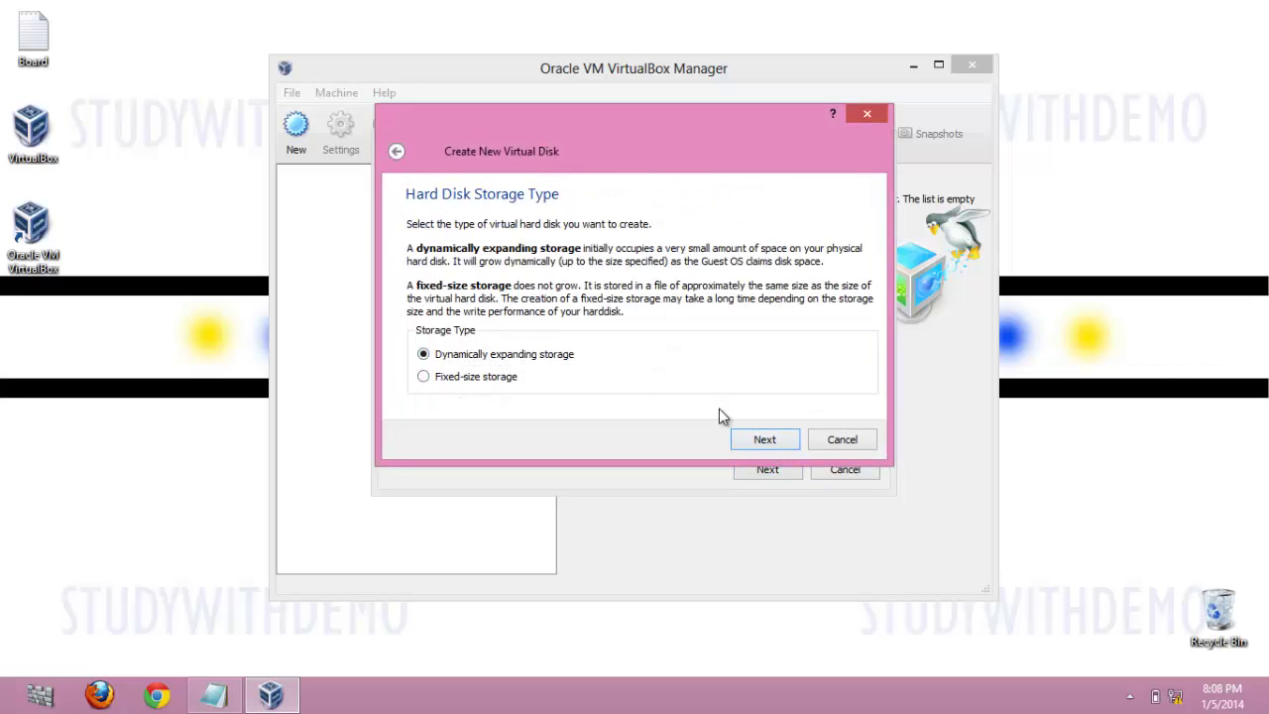
{"action": "left_click", "coordinate": [762, 439]}
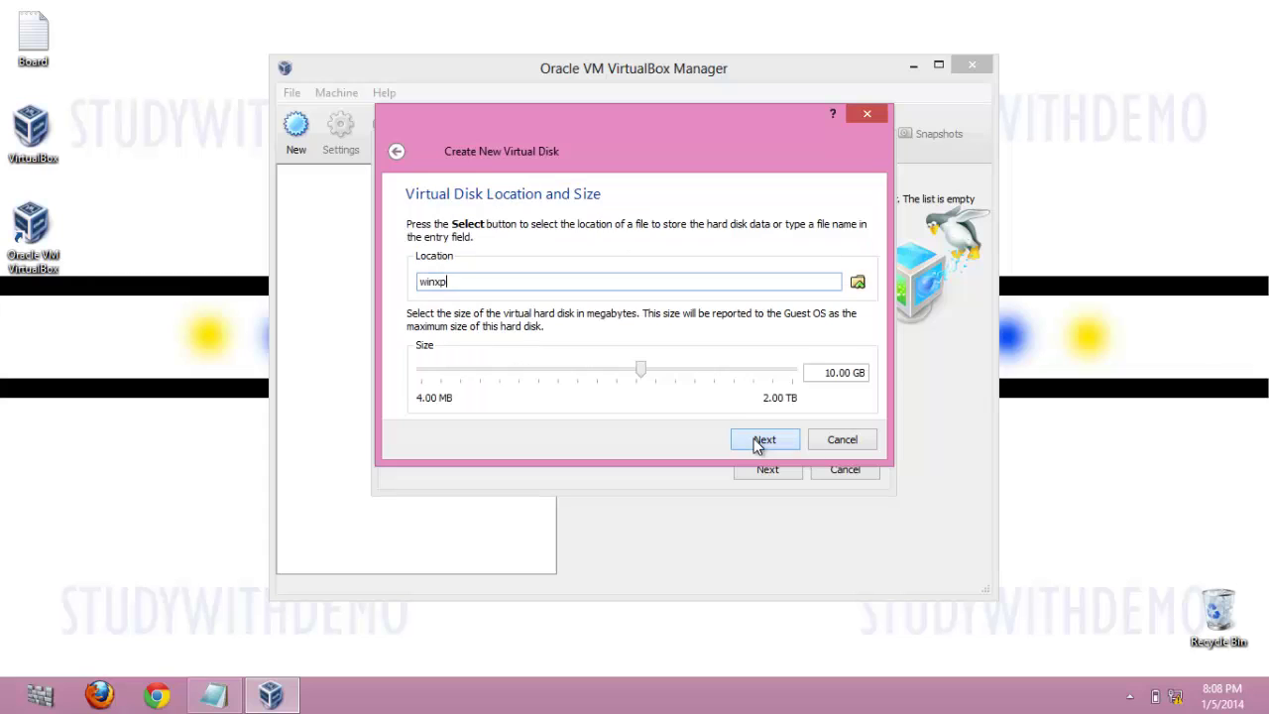
{"action": "left_click", "coordinate": [831, 373]}
{"action": "key", "text": "BackSpace"}
{"action": "type", "text": "2"}
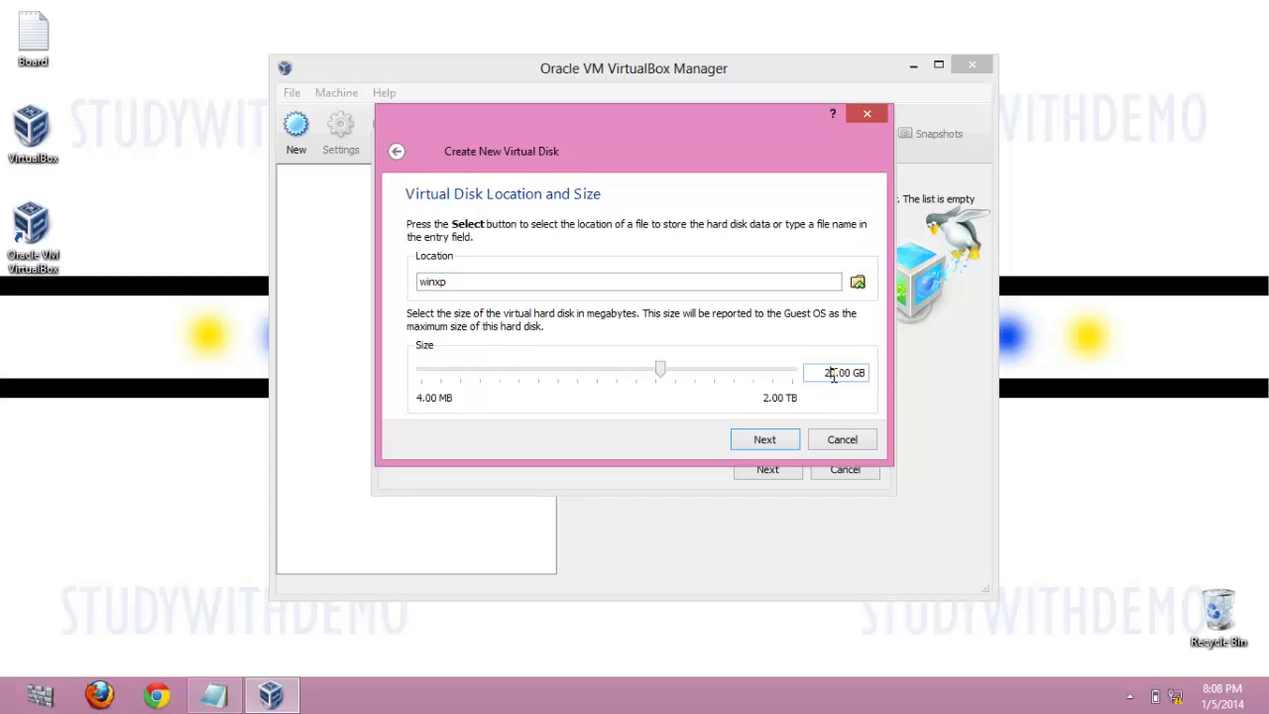
{"action": "left_click", "coordinate": [769, 442]}
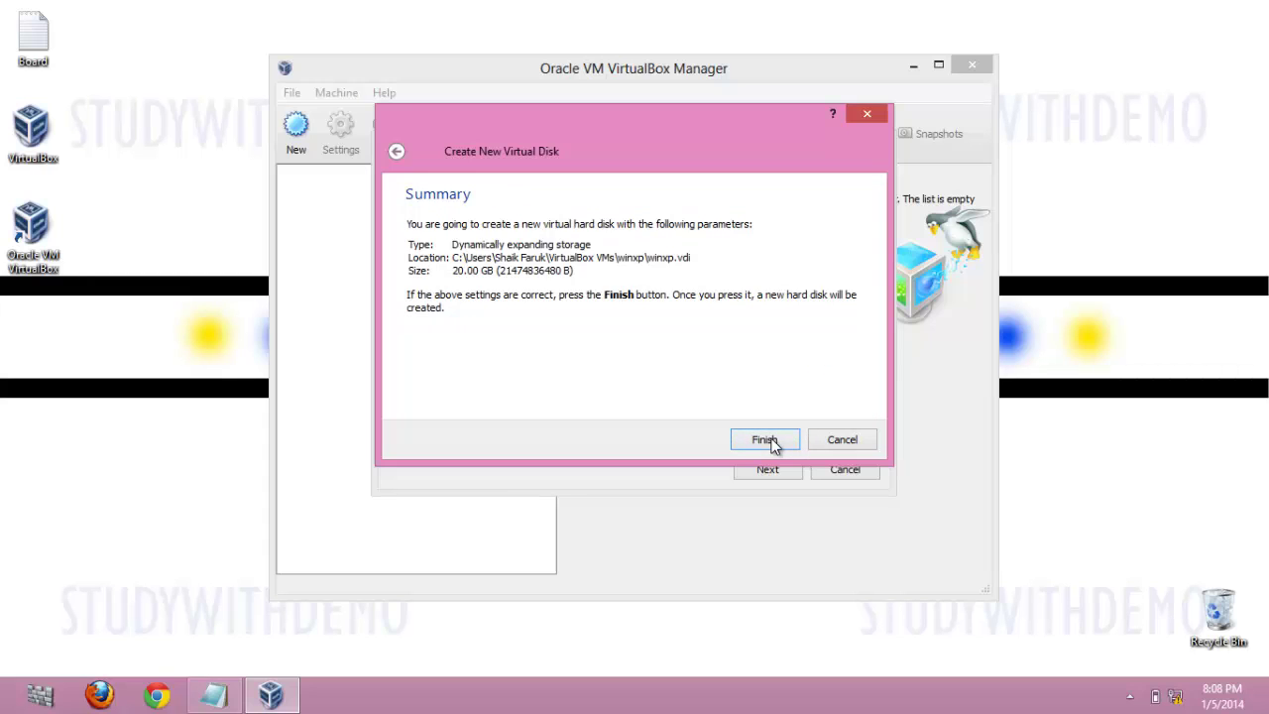
{"action": "left_click", "coordinate": [768, 440]}
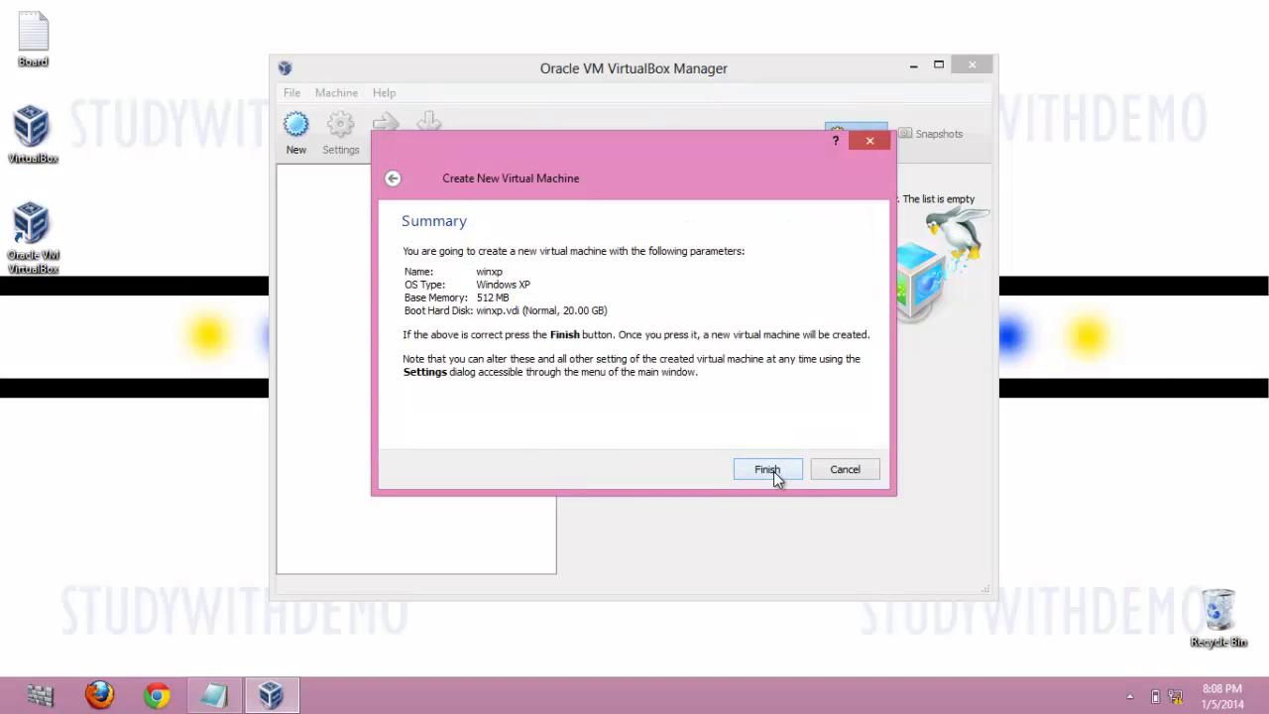
{"action": "left_click", "coordinate": [768, 469]}
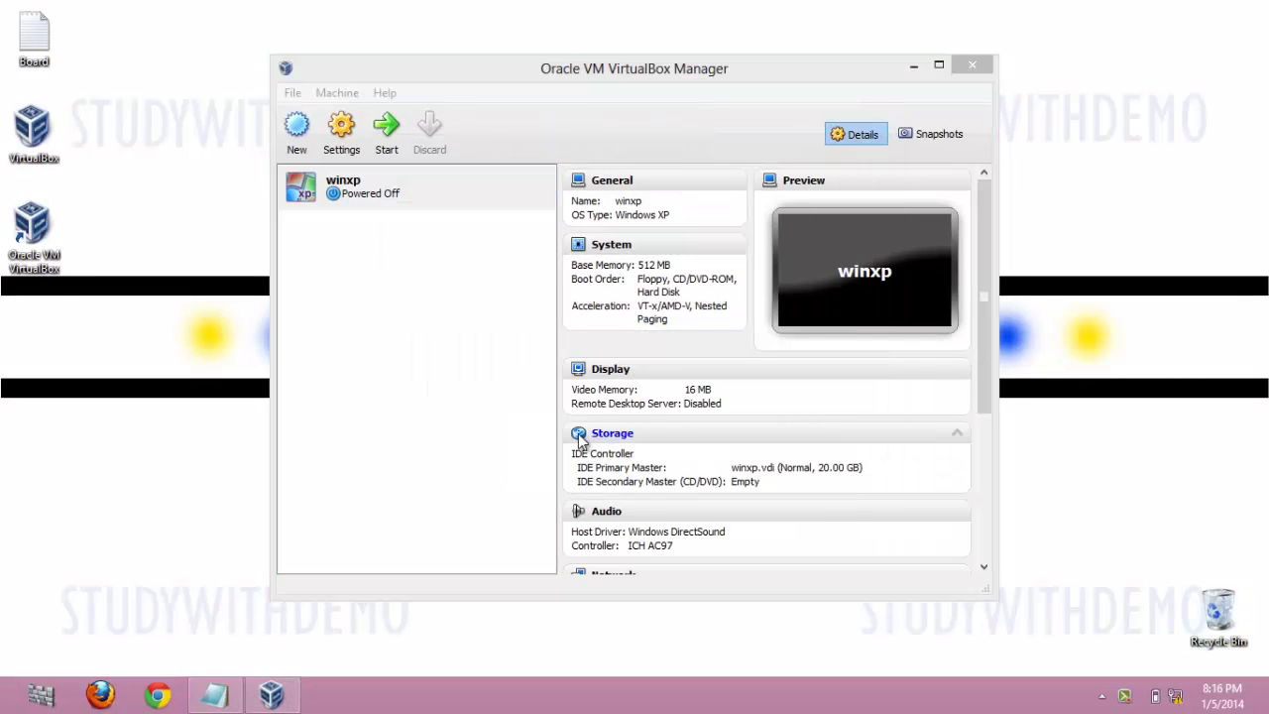
Start the winxp virtual machine and dismiss the keyboard auto-capture notice
{"action": "left_click", "coordinate": [414, 199]}
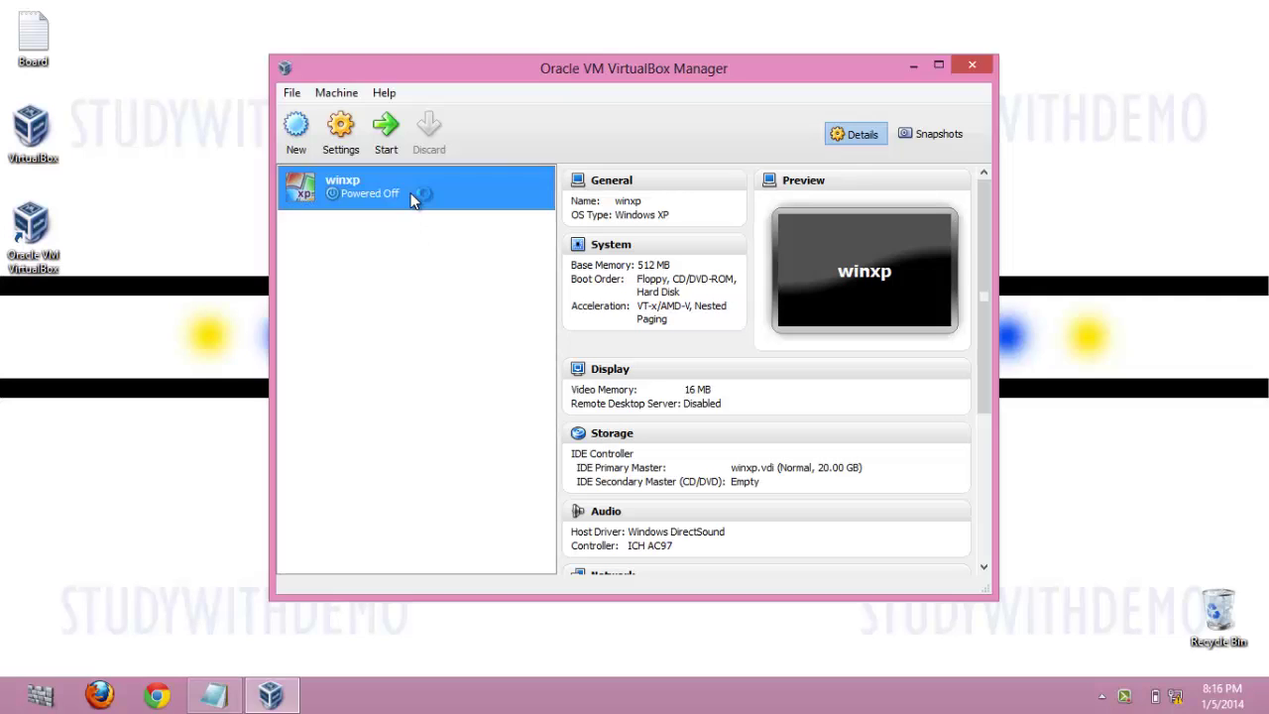
{"action": "double_click", "coordinate": [412, 196]}
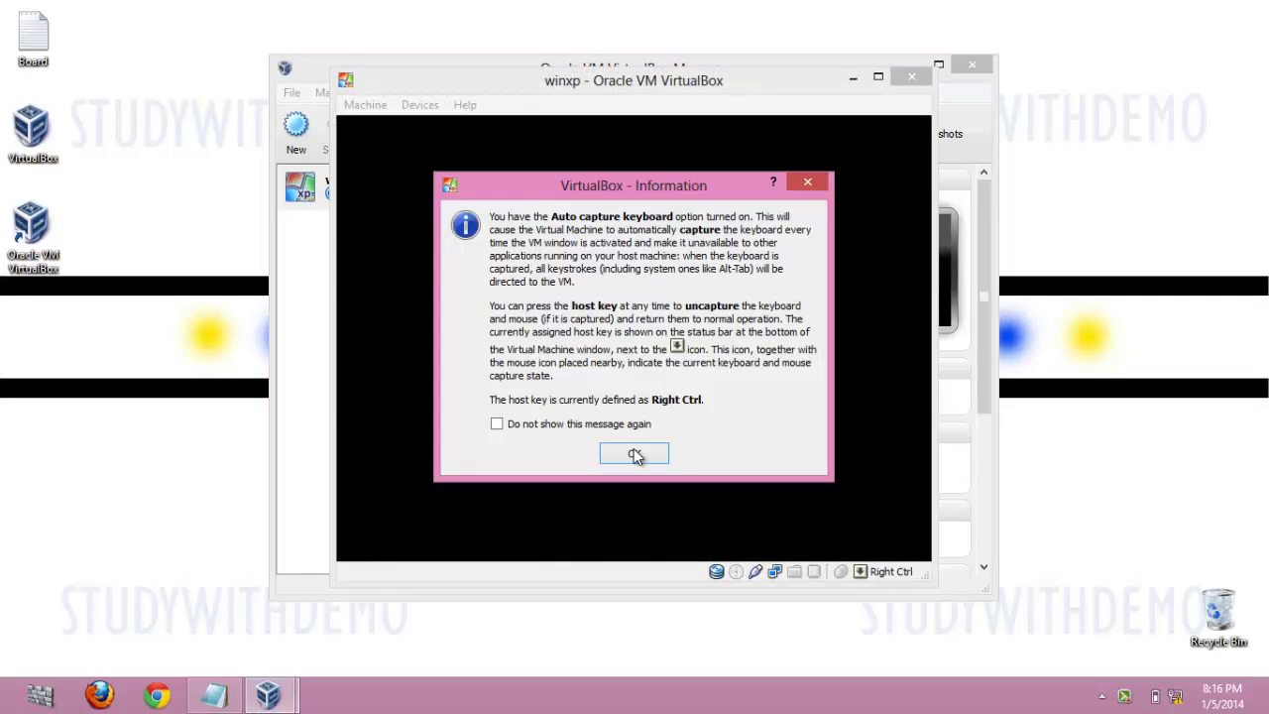
{"action": "left_click", "coordinate": [634, 454]}
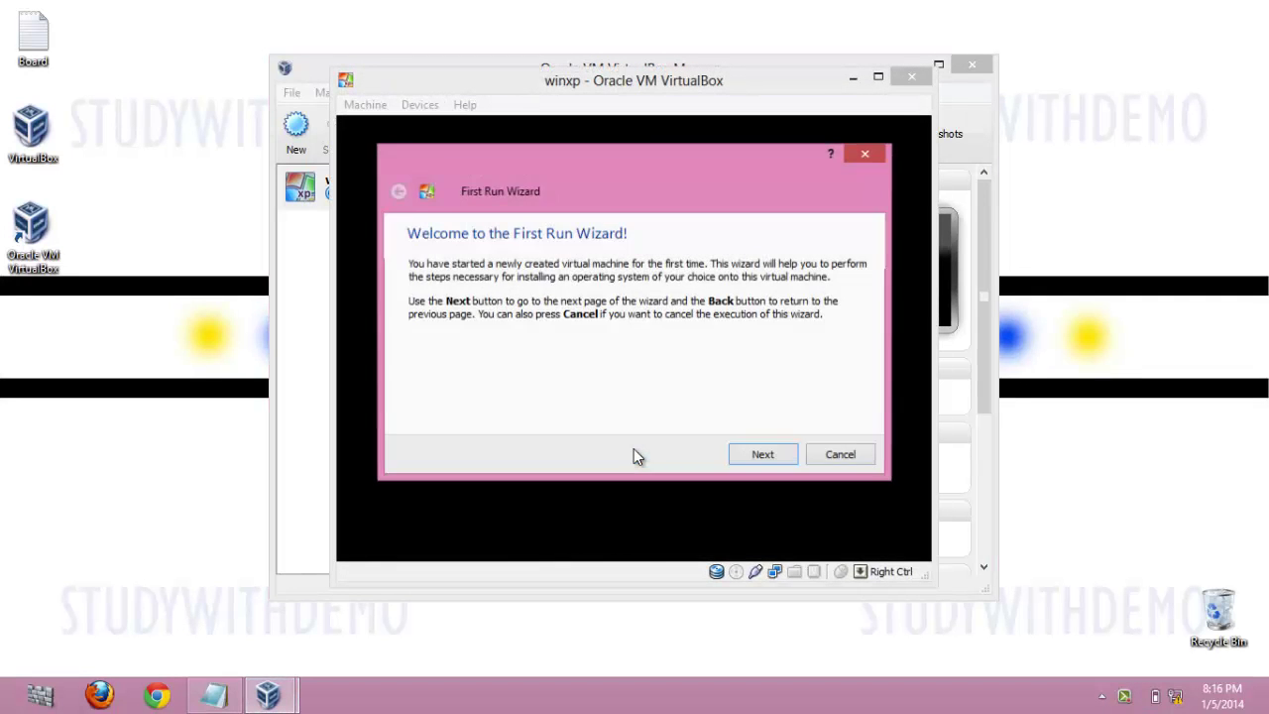
In the First Run Wizard, choose host drive I: as installation media and finish
{"action": "left_click", "coordinate": [761, 462]}
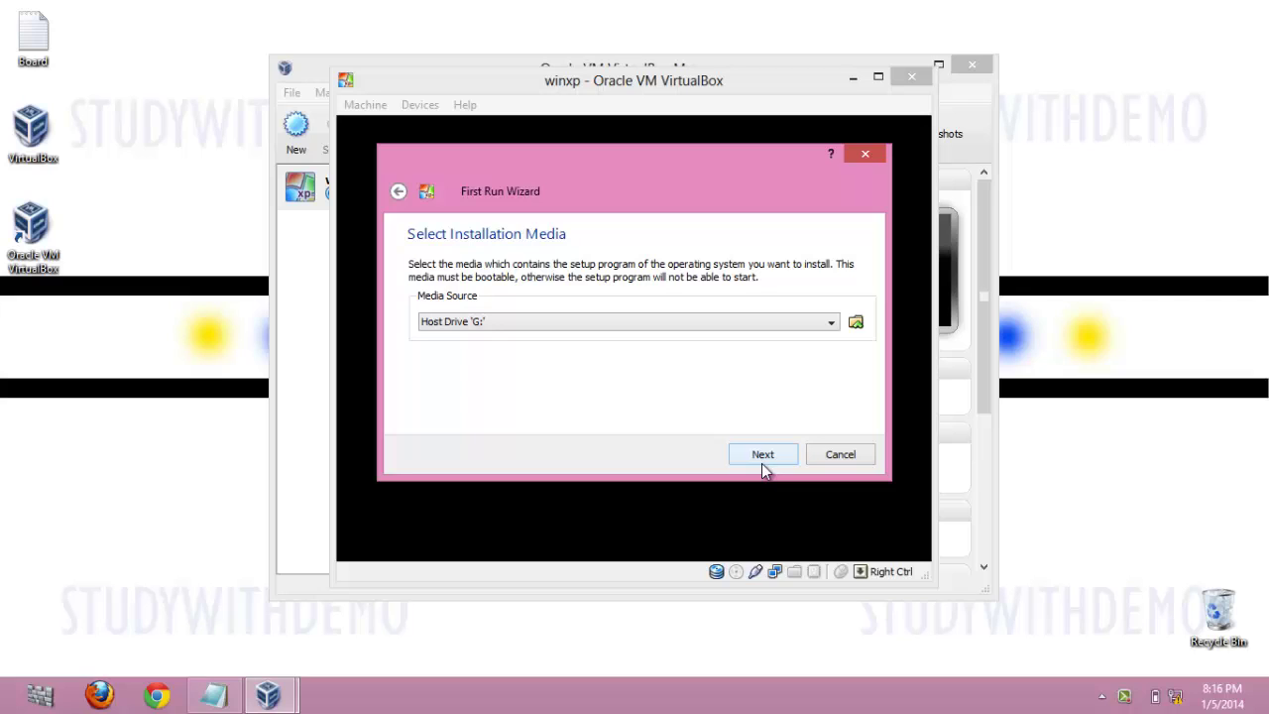
{"action": "left_click", "coordinate": [755, 325]}
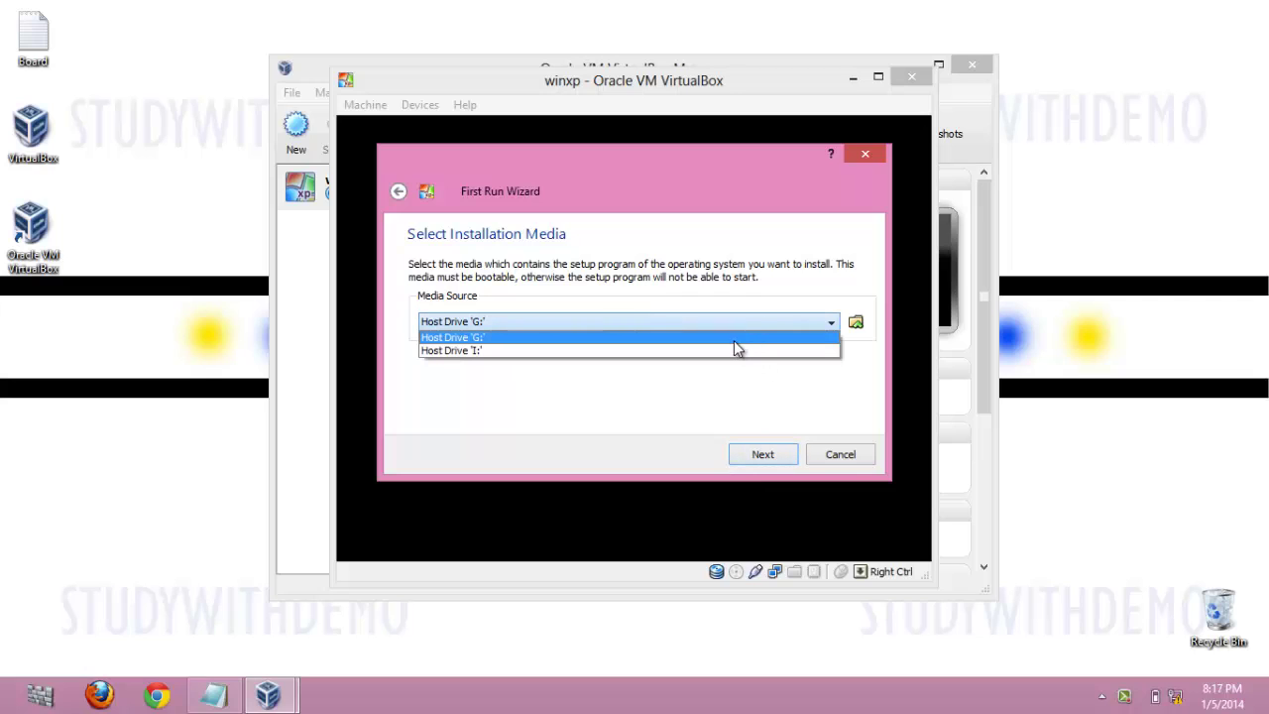
{"action": "left_click", "coordinate": [728, 352]}
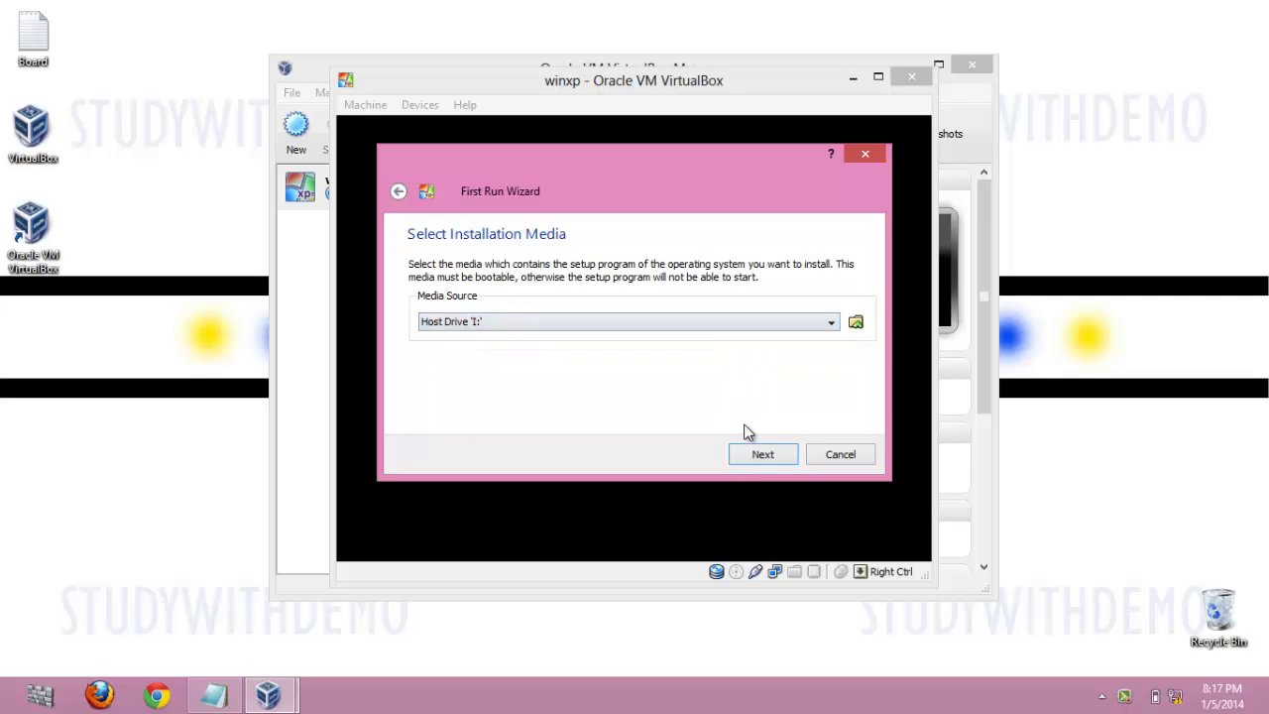
{"action": "left_click", "coordinate": [757, 453]}
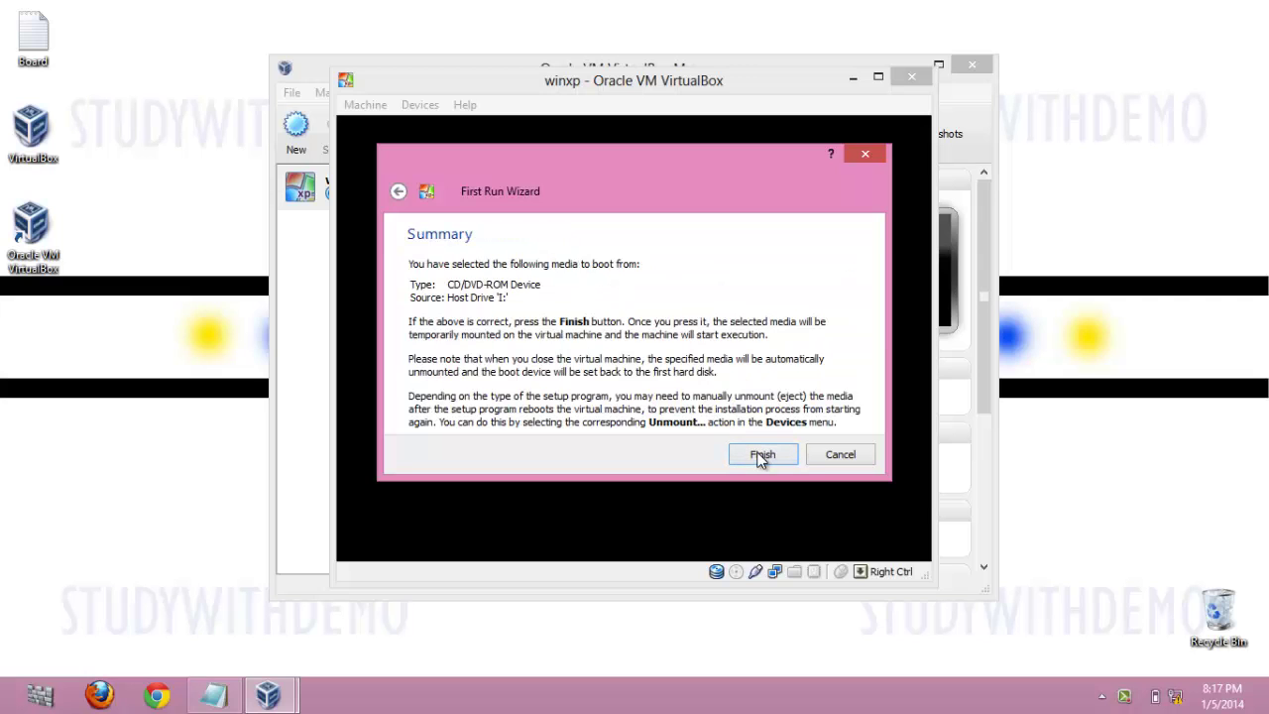
{"action": "left_click", "coordinate": [759, 455]}
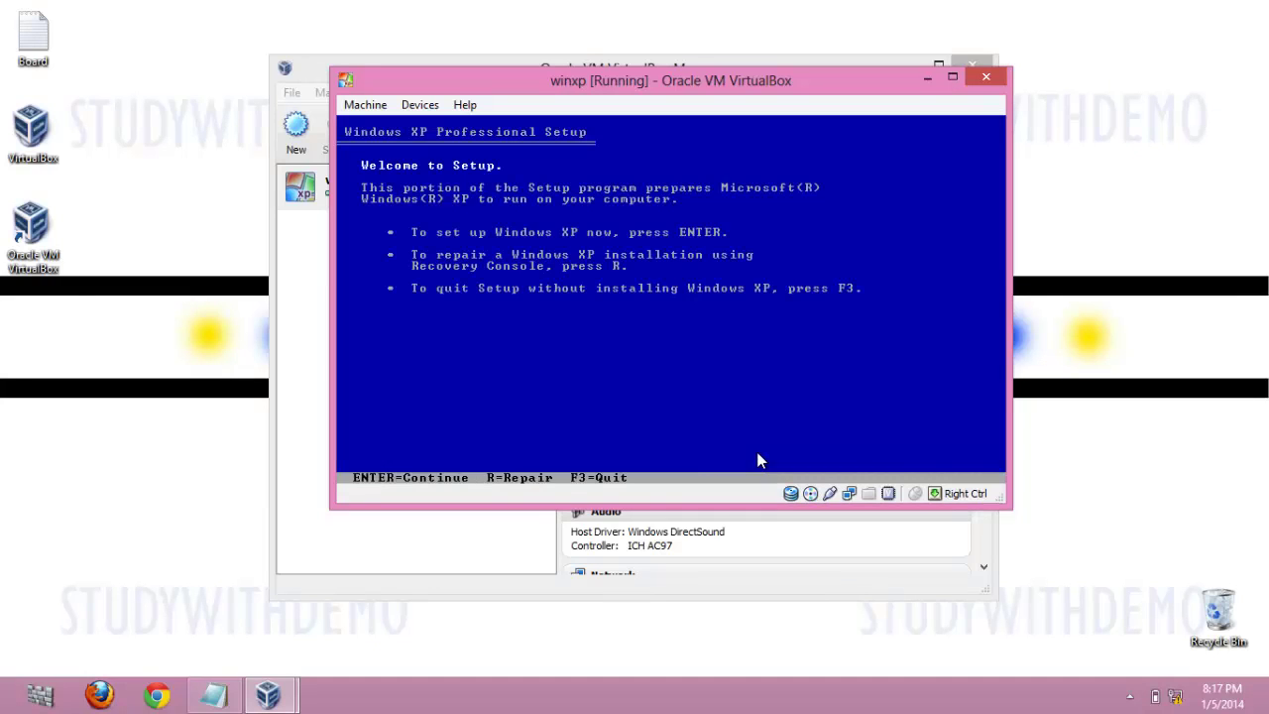
Begin XP setup, accept the licence, and create a 10000 MB first partition
{"action": "key", "text": "Return"}
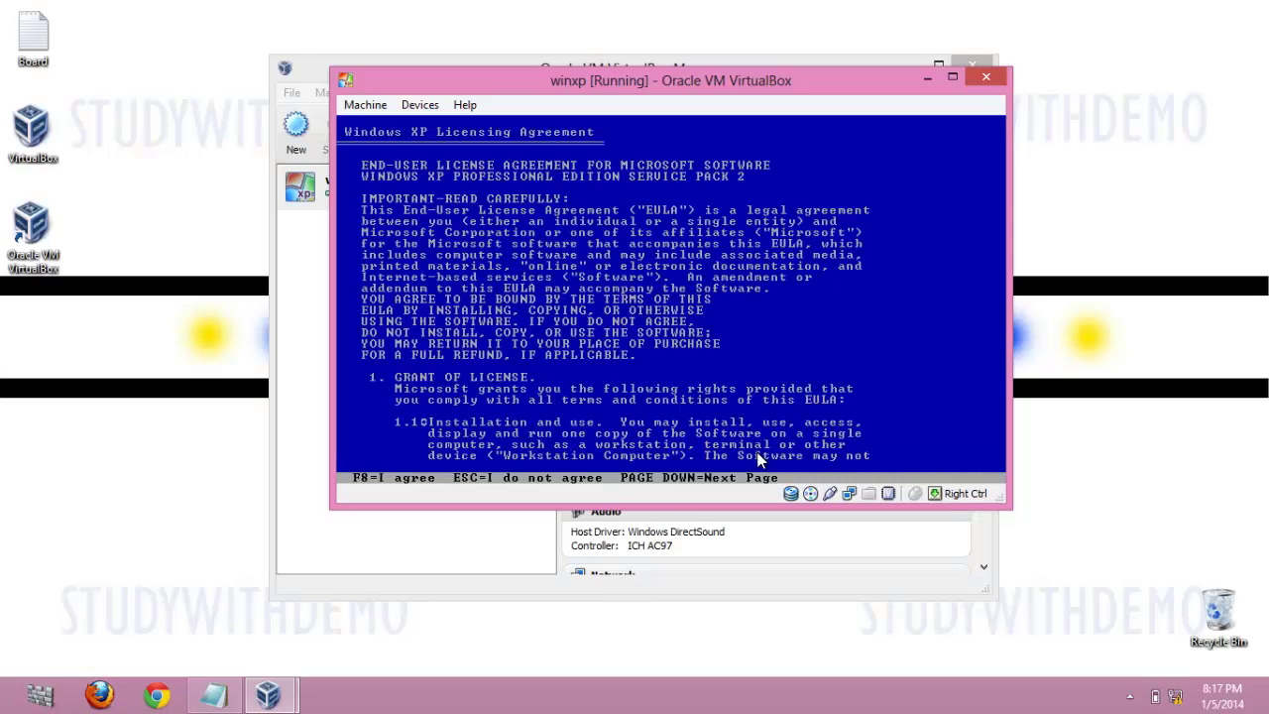
{"action": "key", "text": "F8"}
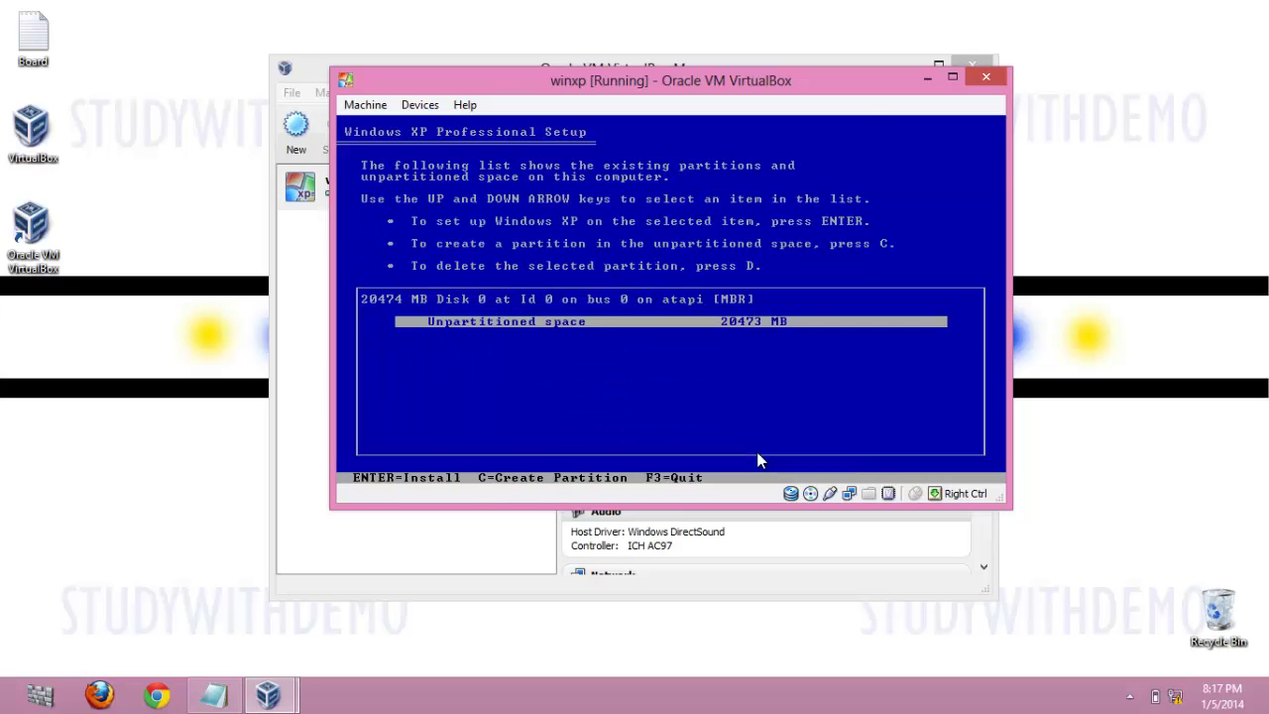
{"action": "key", "text": "c"}
{"action": "key", "text": "BackSpace"}
{"action": "key", "text": "BackSpace"}
{"action": "key", "text": "BackSpace"}
{"action": "key", "text": "BackSpace"}
{"action": "key", "text": "BackSpace"}
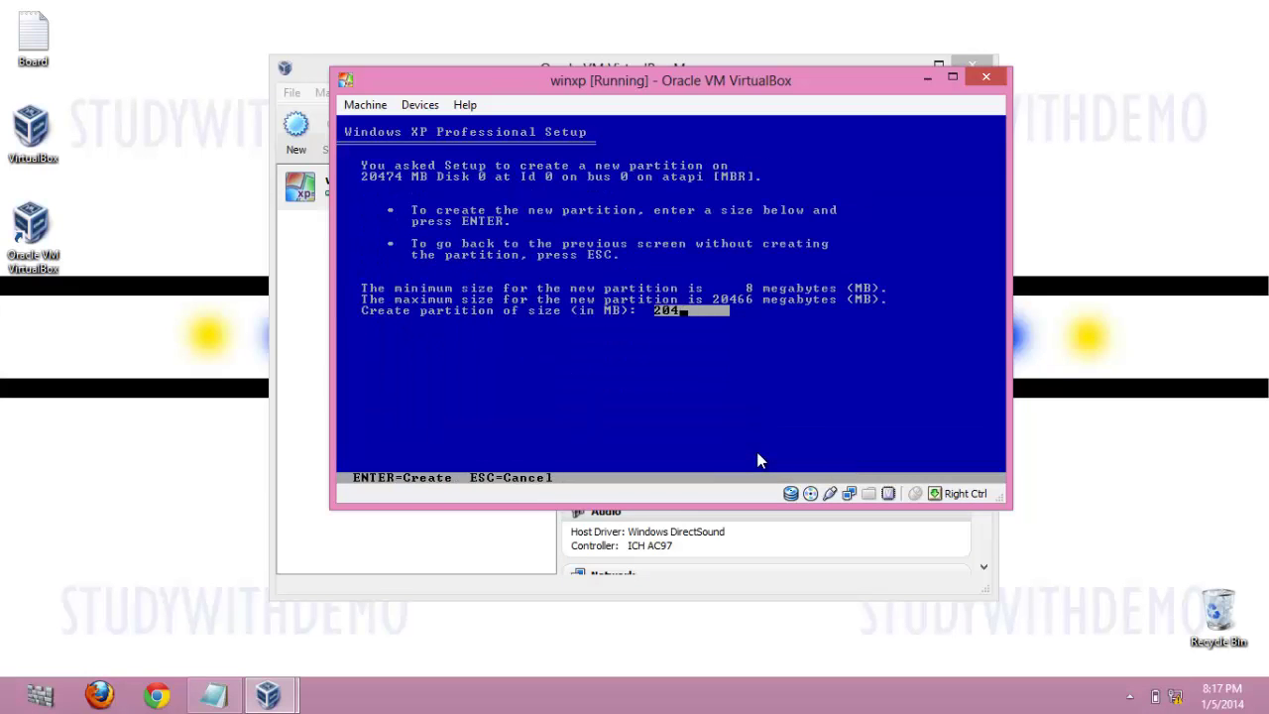
{"action": "type", "text": "10000"}
{"action": "key", "text": "Return"}
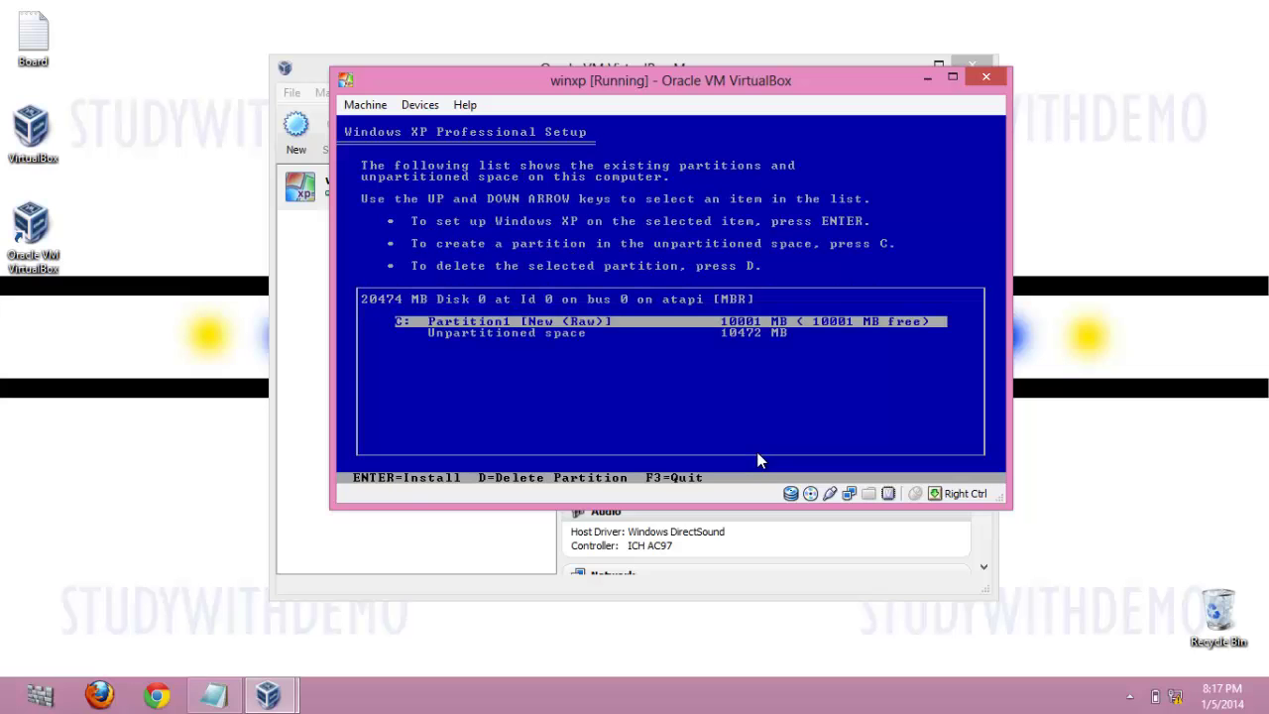
Partition the remaining space and install onto C: with quick NTFS formatting
{"action": "key", "text": "Down"}
{"action": "key", "text": "c"}
{"action": "key", "text": "Return"}
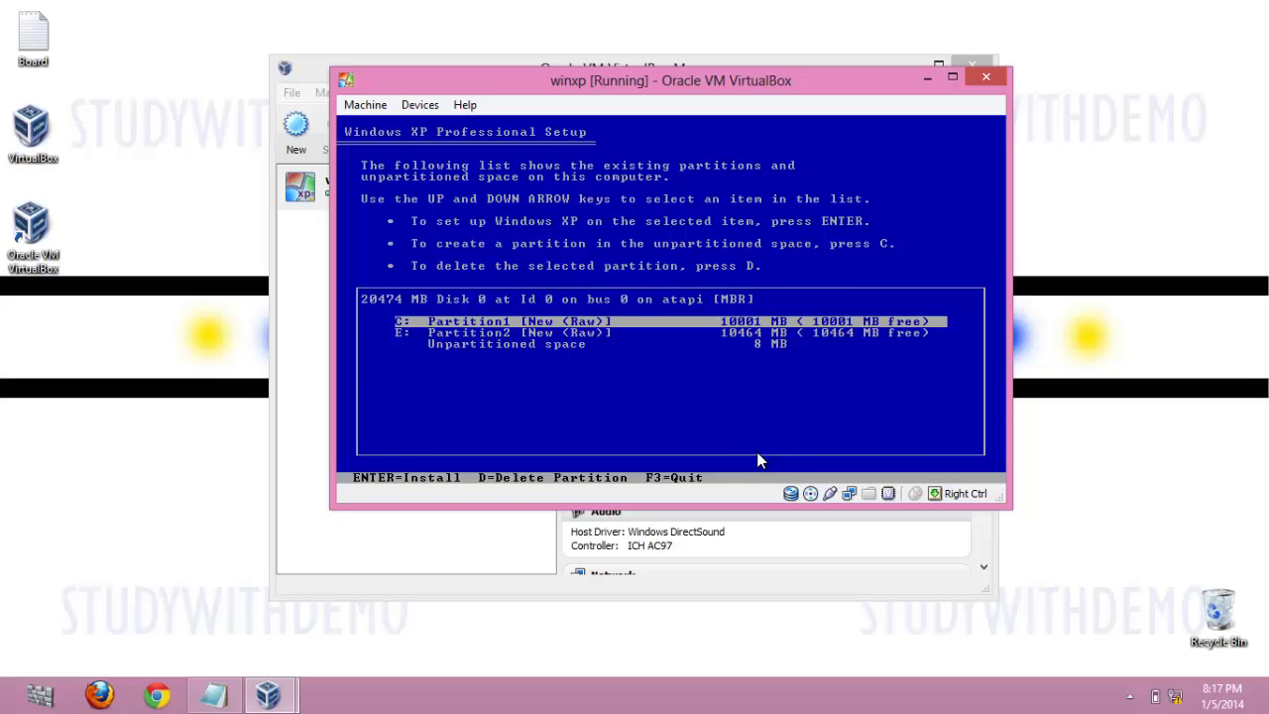
{"action": "key", "text": "Return"}
{"action": "key", "text": "Up"}
{"action": "key", "text": "Up"}
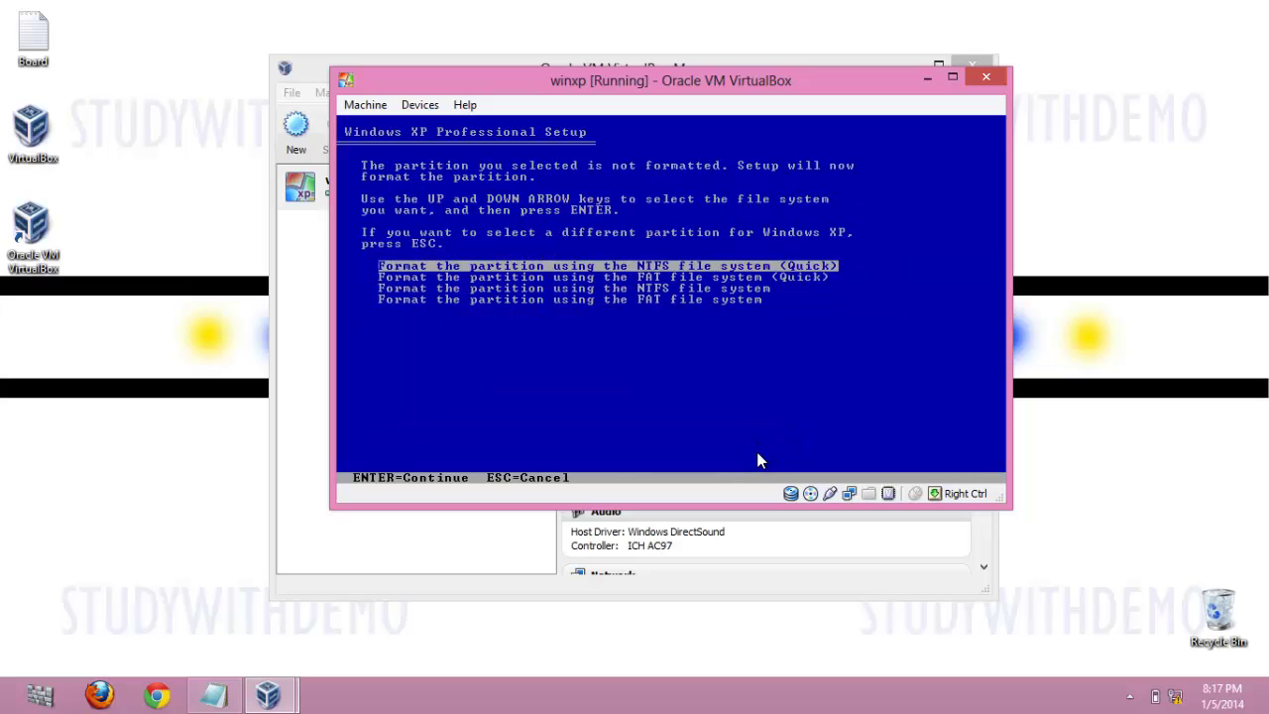
{"action": "key", "text": "Return"}
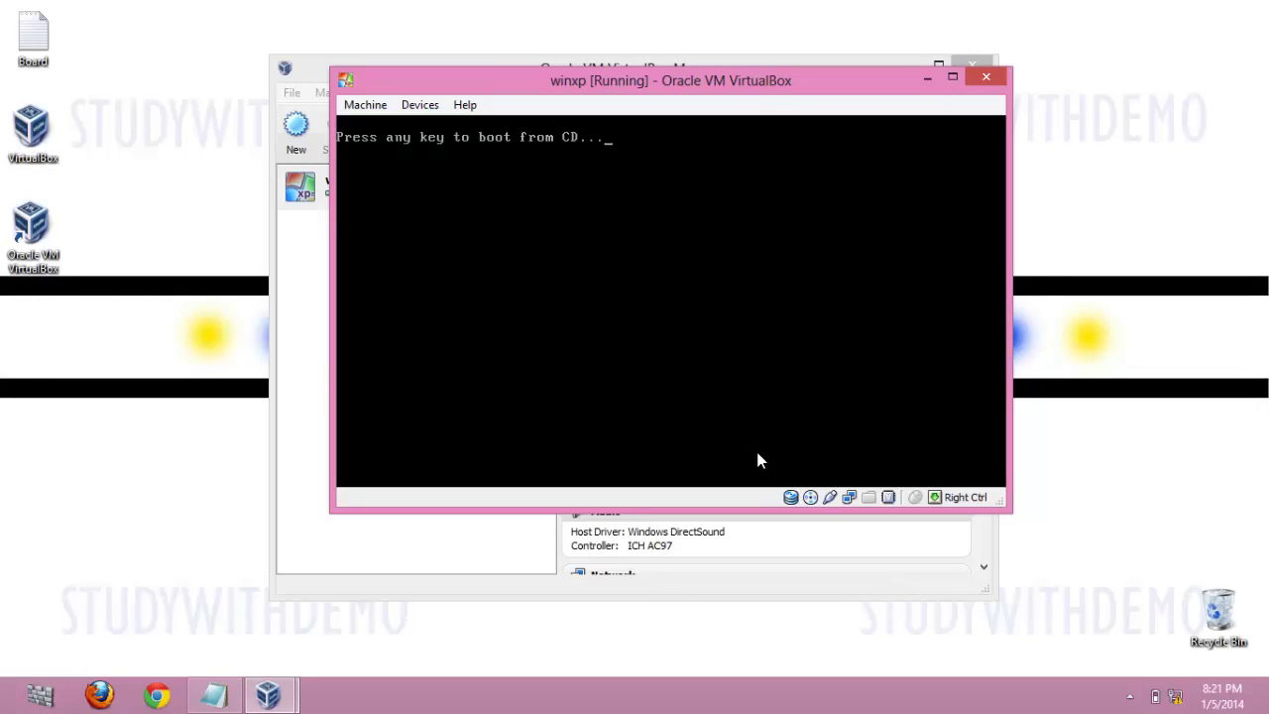
Continue booting winxp after the restart so graphical XP setup begins
{"action": "key", "text": "Return"}
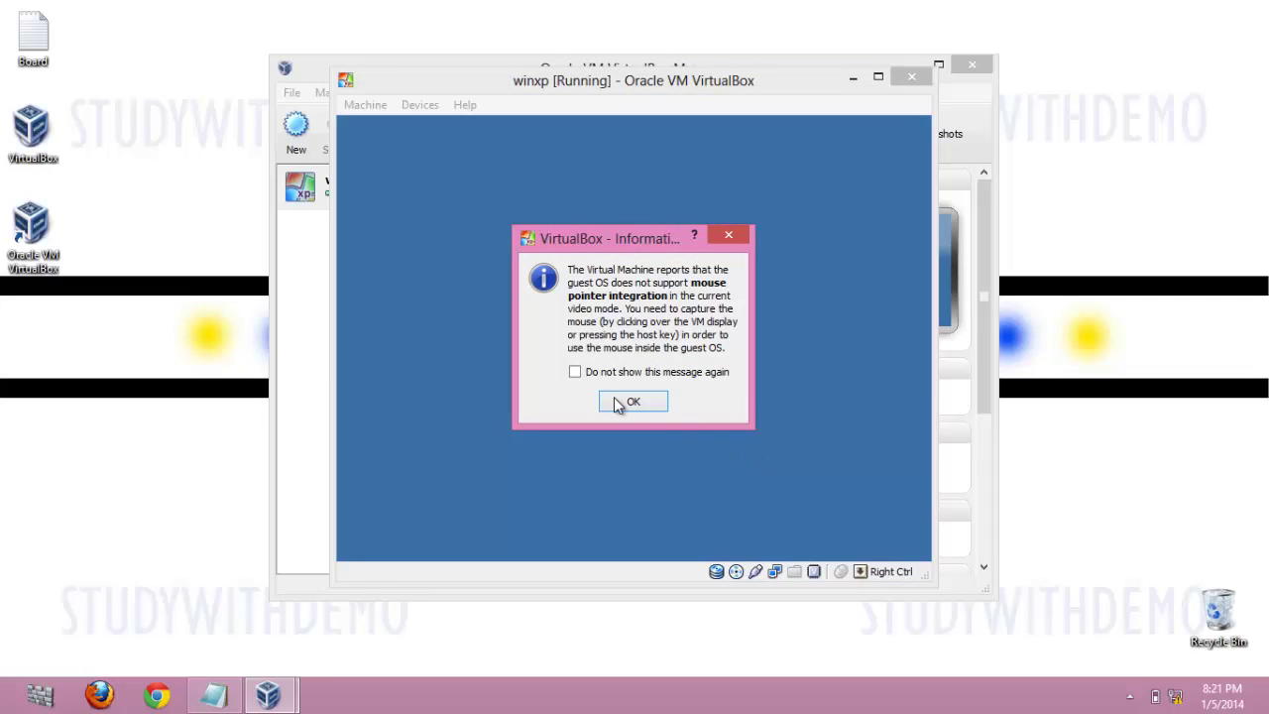
Dismiss the mouse-integration notice, let the VM capture the mouse, and keep default regional settings
{"action": "left_click", "coordinate": [630, 401]}
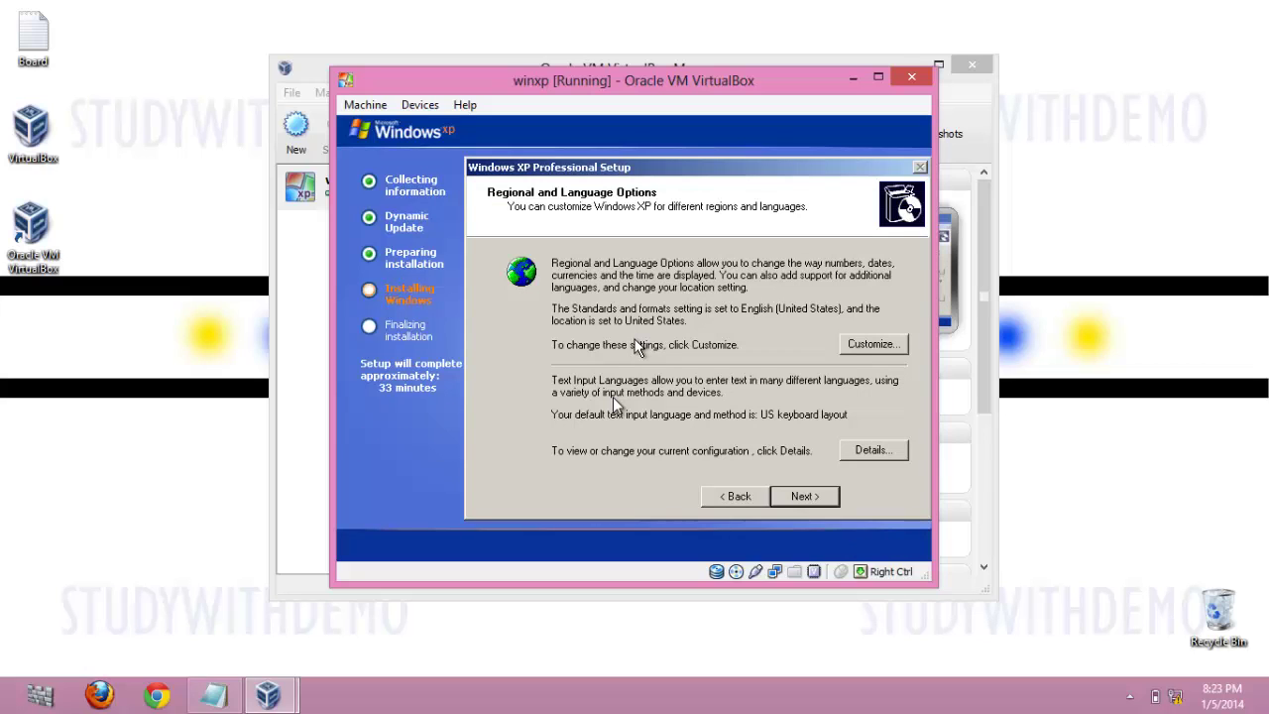
{"action": "left_click", "coordinate": [808, 496]}
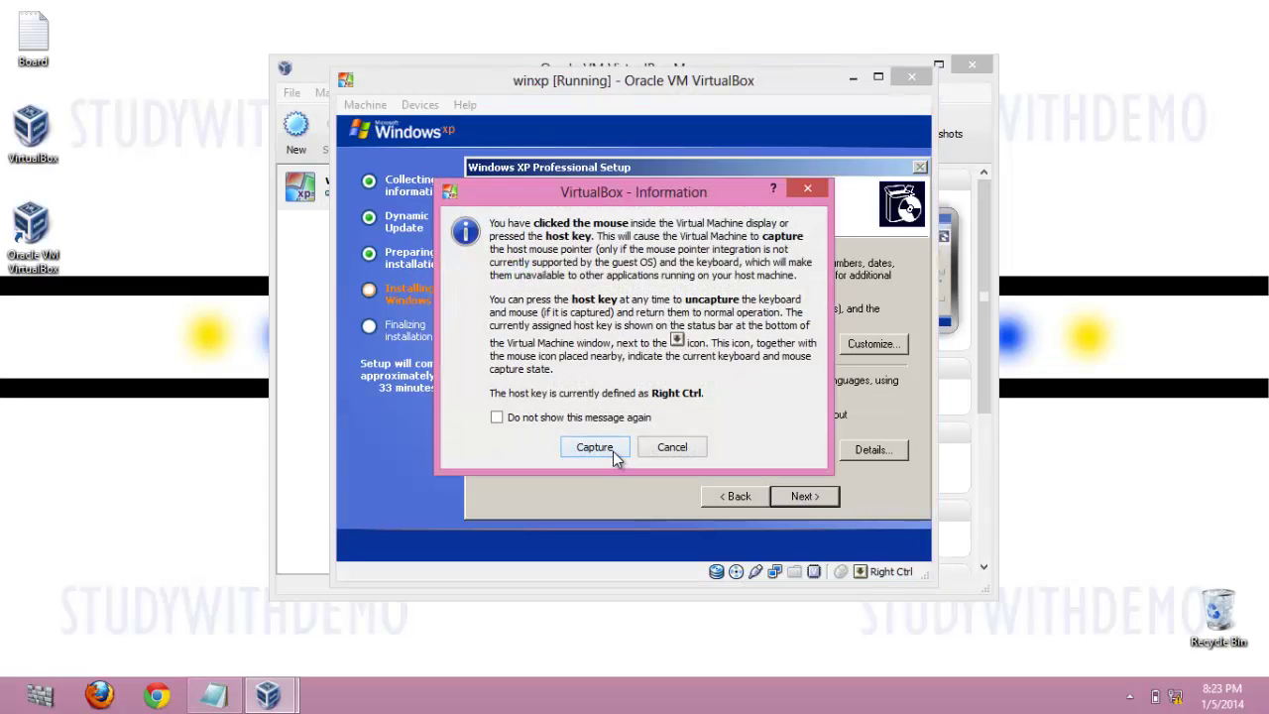
{"action": "left_click", "coordinate": [611, 452]}
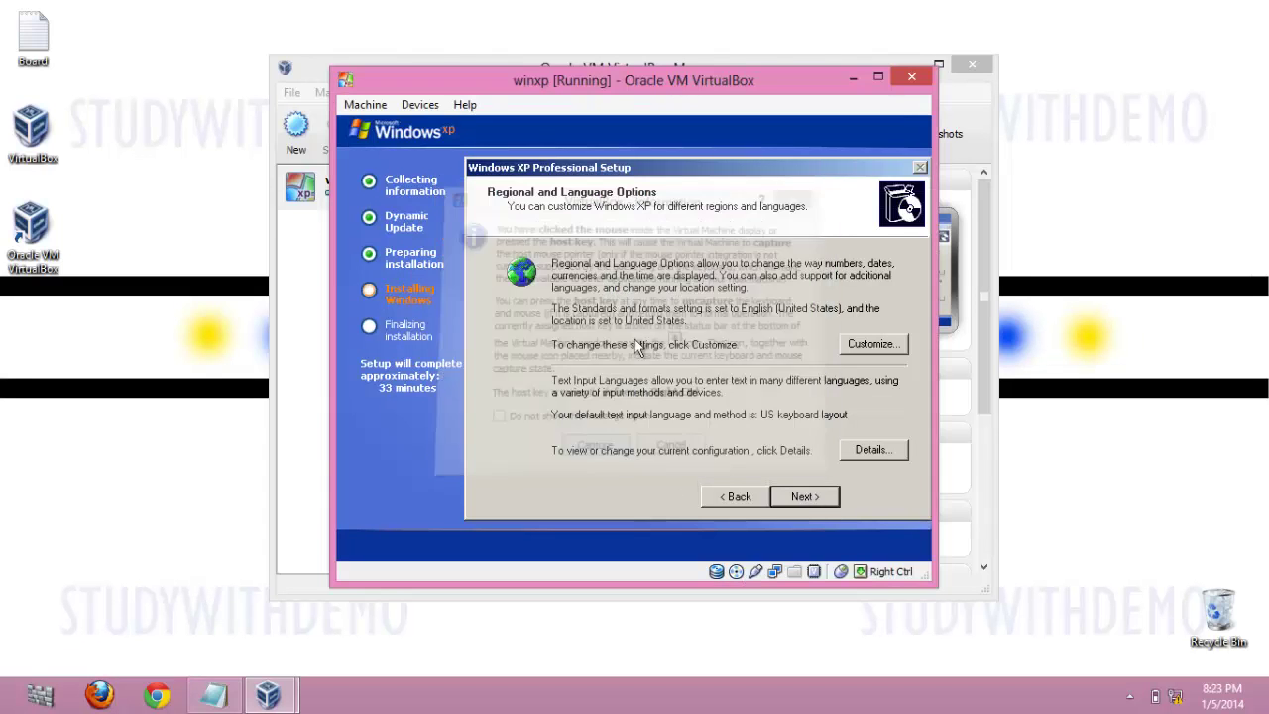
{"action": "left_click", "coordinate": [805, 494]}
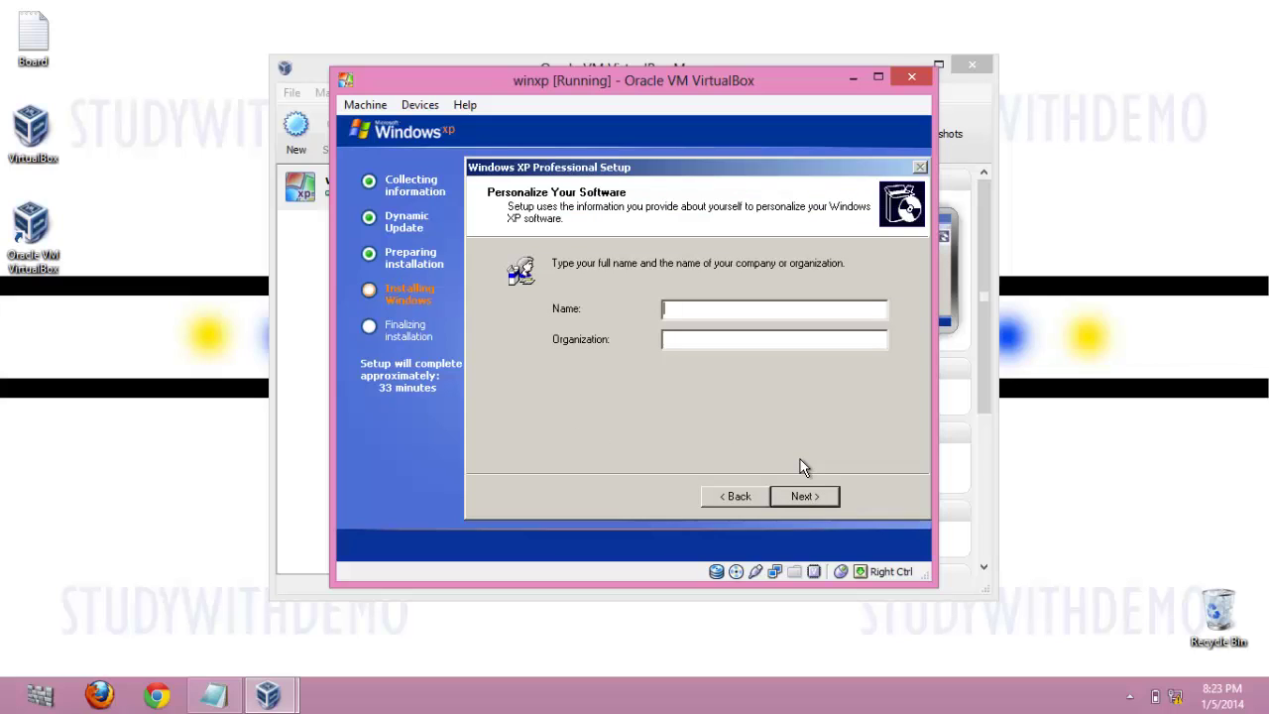
Enter the owner's name and organization 'personal', then start typing the product key
{"action": "type", "text": "somet"}
{"action": "type", "text": "hing"}
{"action": "type", "text": "personal"}
{"action": "left_click", "coordinate": [800, 501]}
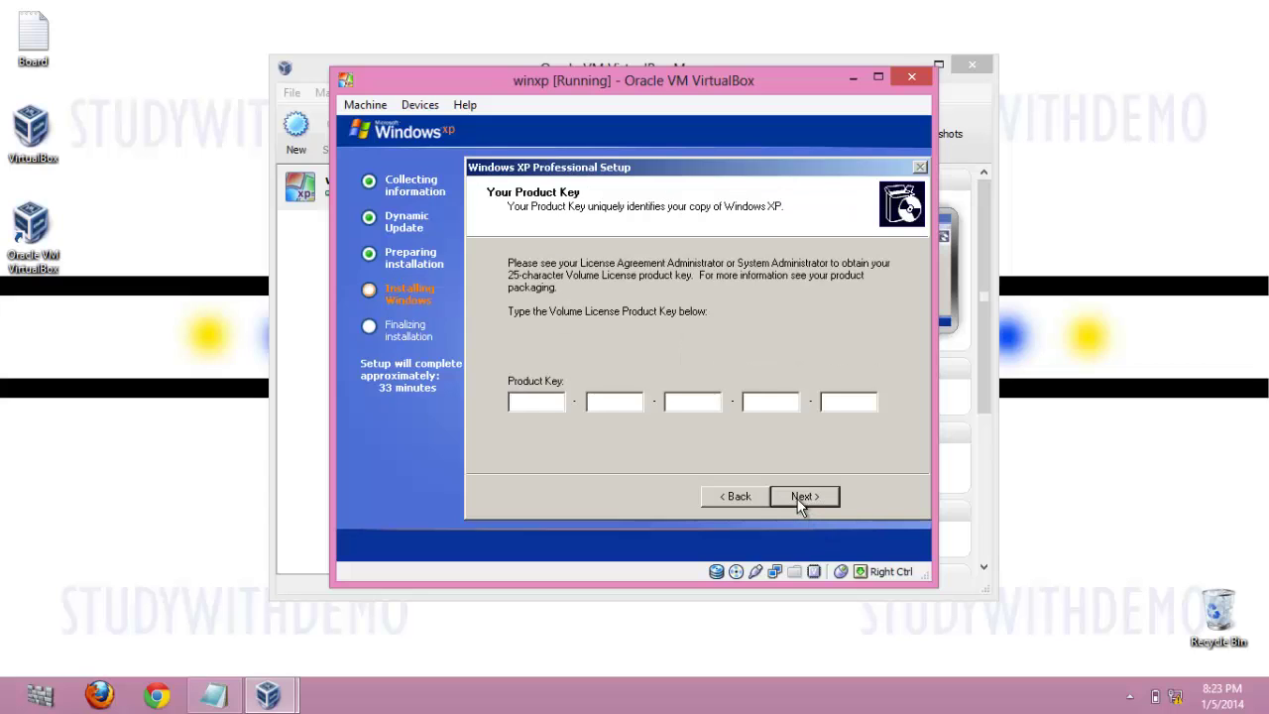
Open Key.txt from E:\SOFTWARES on the host and type the next product key groups into setup
{"action": "left_click", "coordinate": [1002, 339]}
{"action": "key", "text": "super+e"}
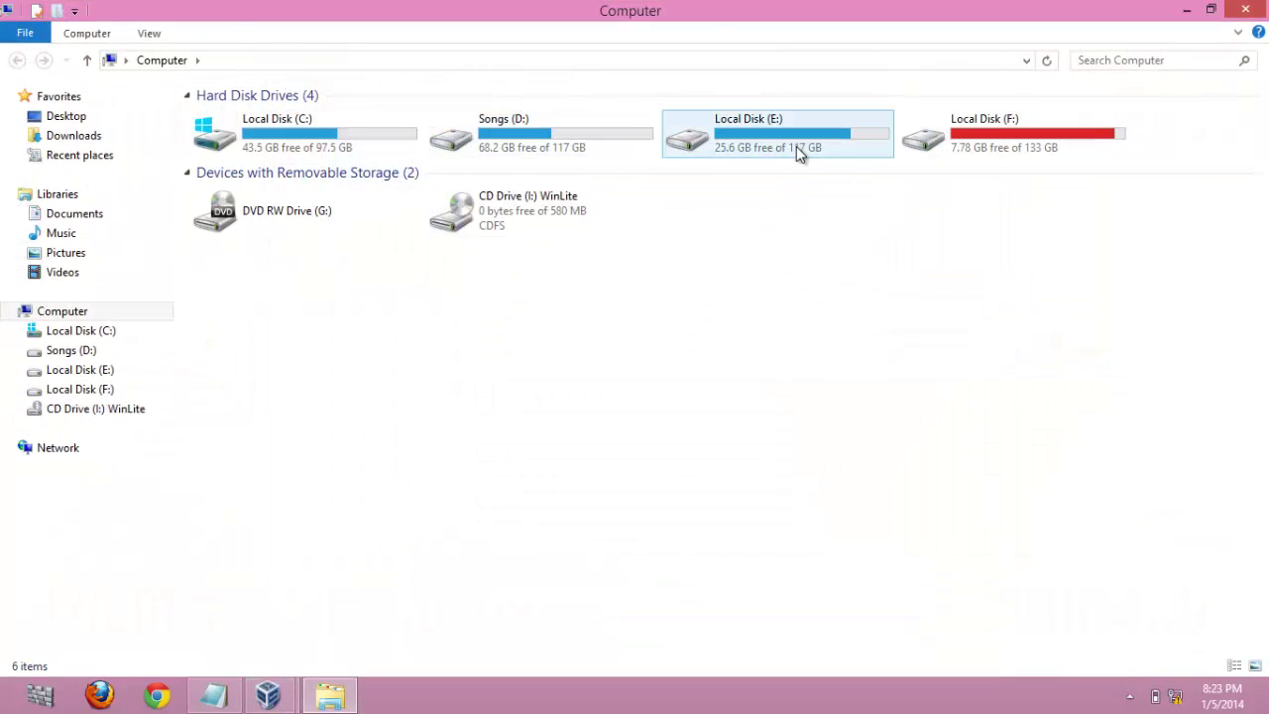
{"action": "double_click", "coordinate": [797, 148]}
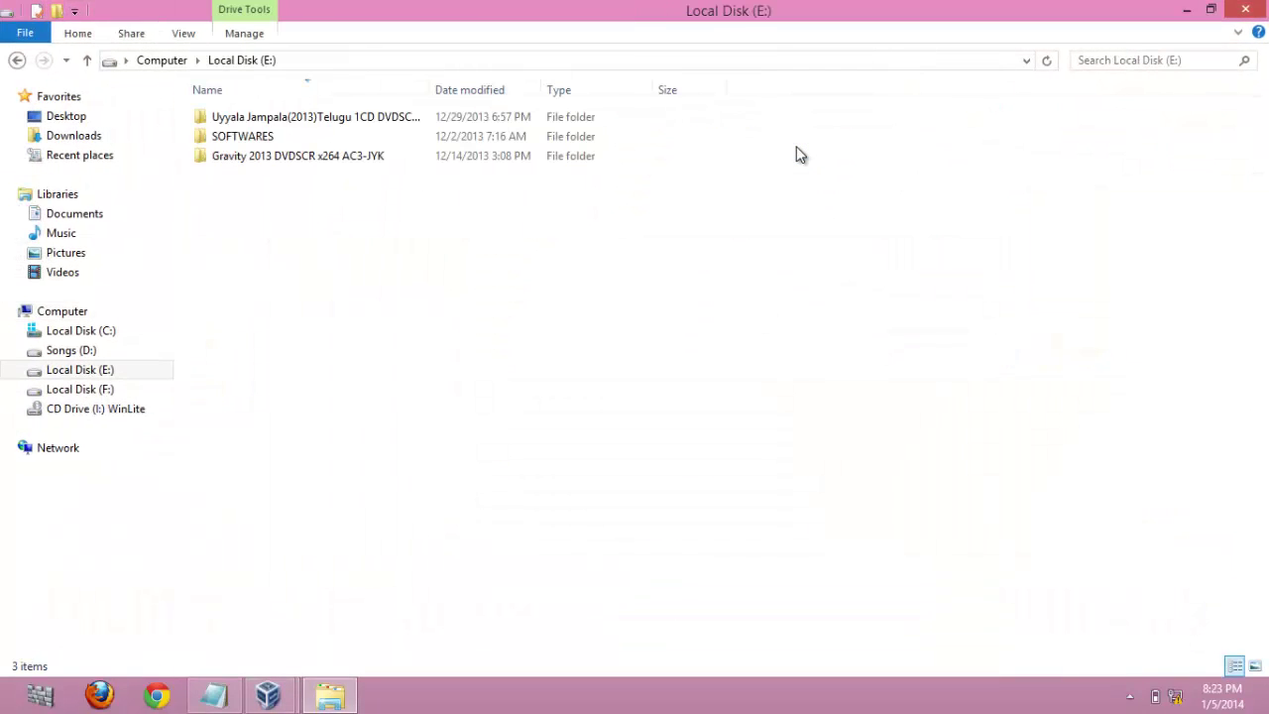
{"action": "double_click", "coordinate": [578, 139]}
{"action": "key", "text": "Down"}
{"action": "key", "text": "Down"}
{"action": "key", "text": "Down"}
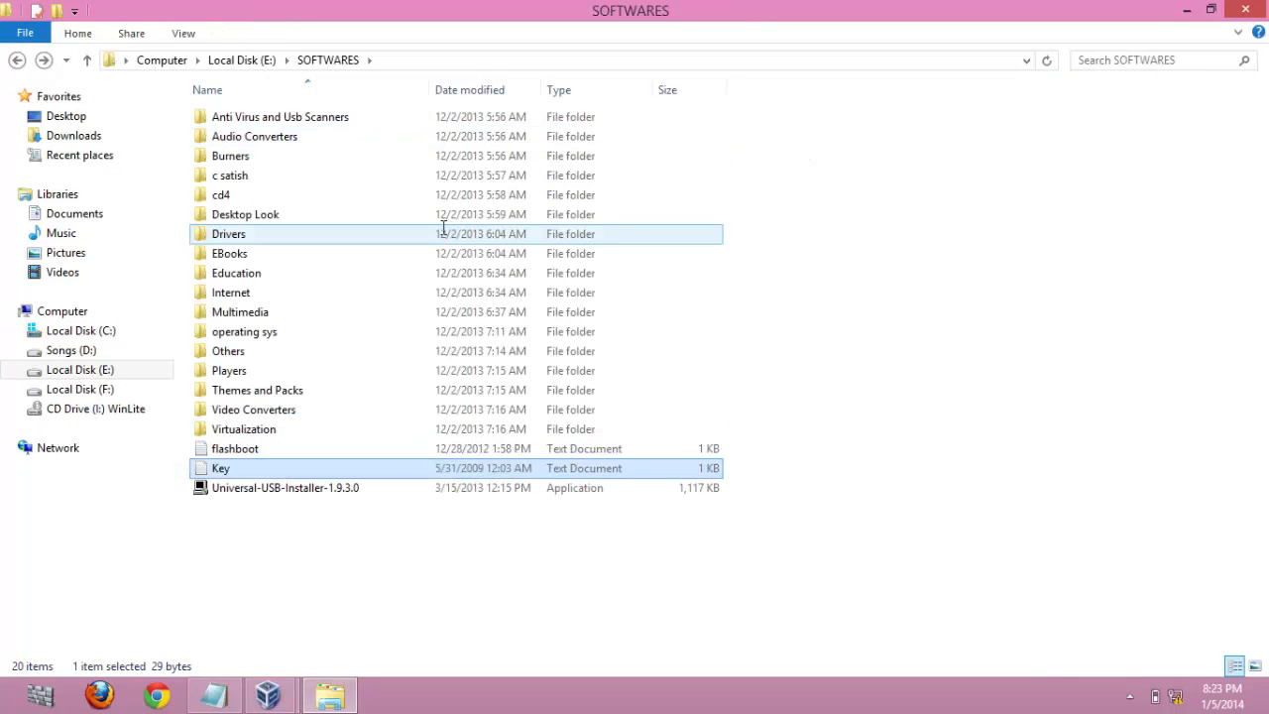
{"action": "key", "text": "Return"}
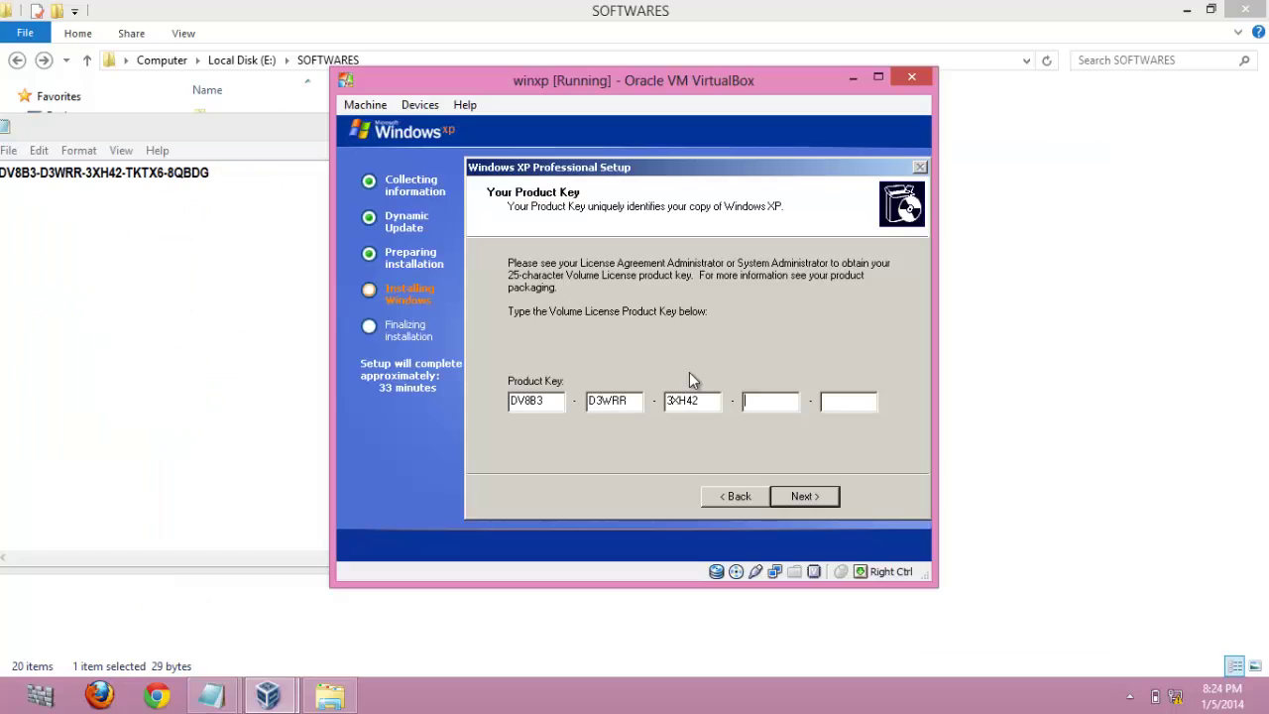
Move the product key note aside, return to the VM, and accept the product key and computer name
{"action": "left_click", "coordinate": [290, 137]}
{"action": "left_click", "coordinate": [855, 125]}
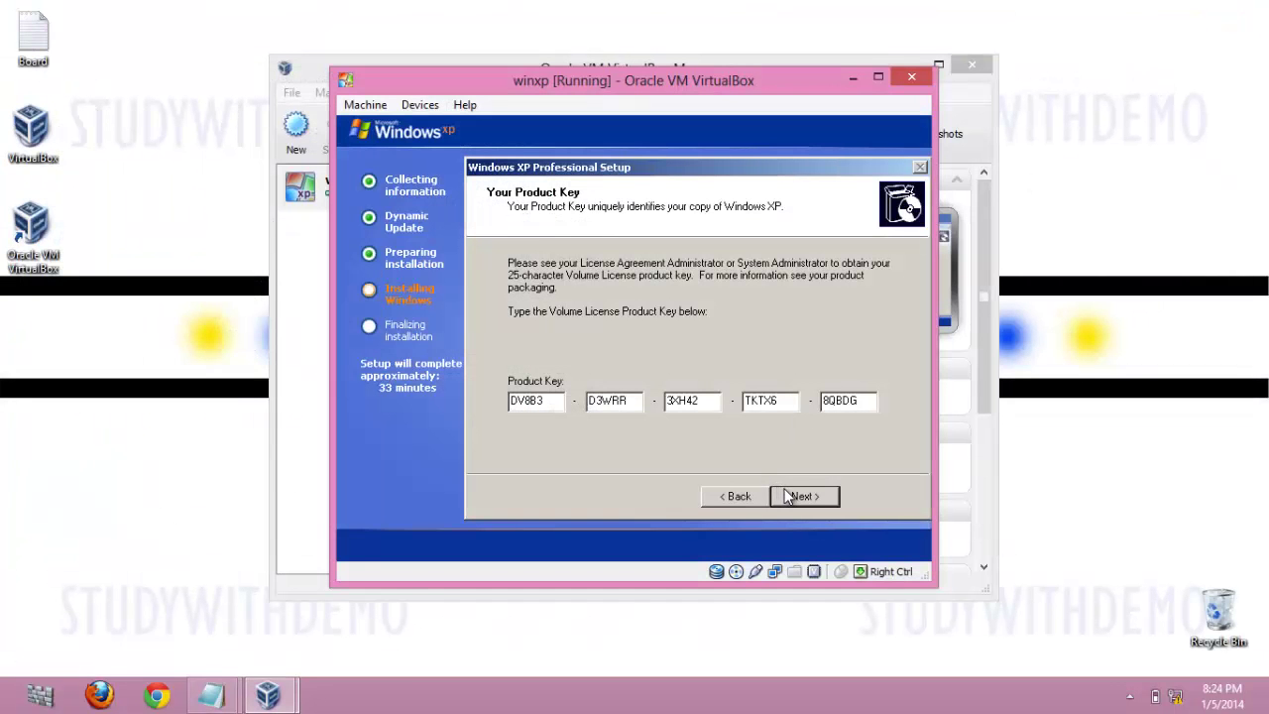
{"action": "left_click", "coordinate": [789, 495]}
{"action": "left_click", "coordinate": [585, 448]}
{"action": "left_click", "coordinate": [808, 495]}
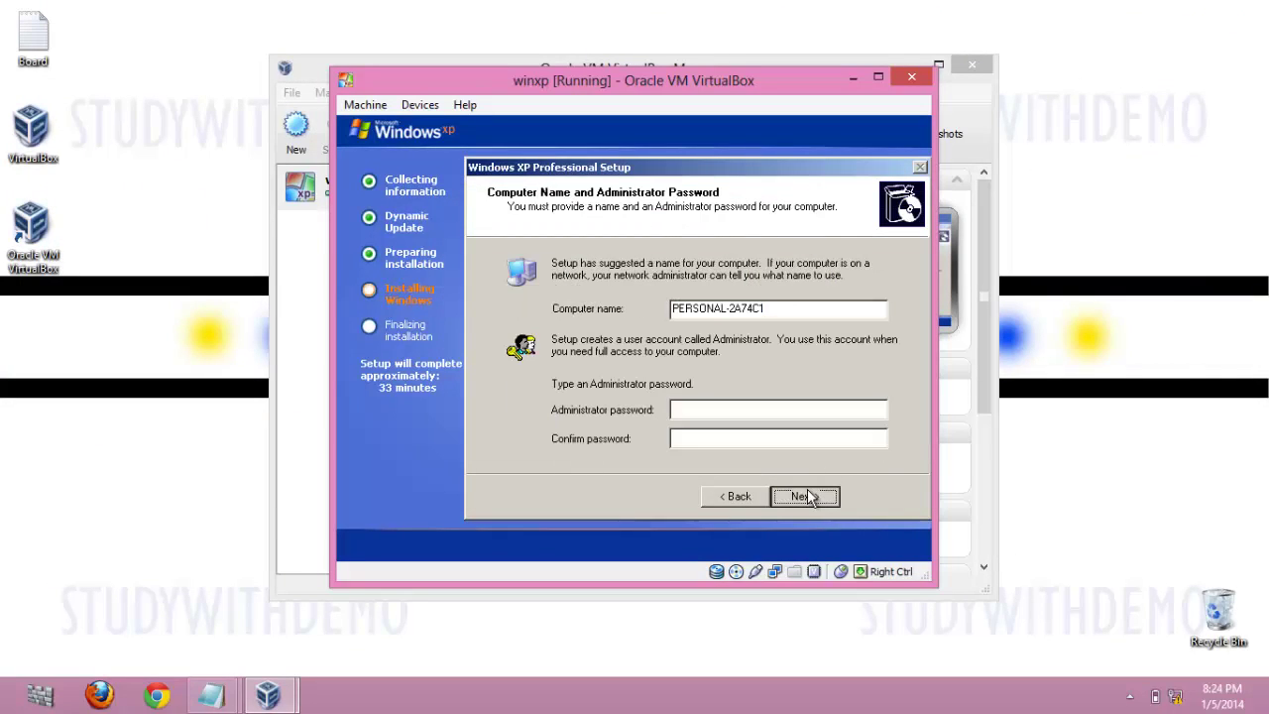
{"action": "left_click", "coordinate": [809, 496]}
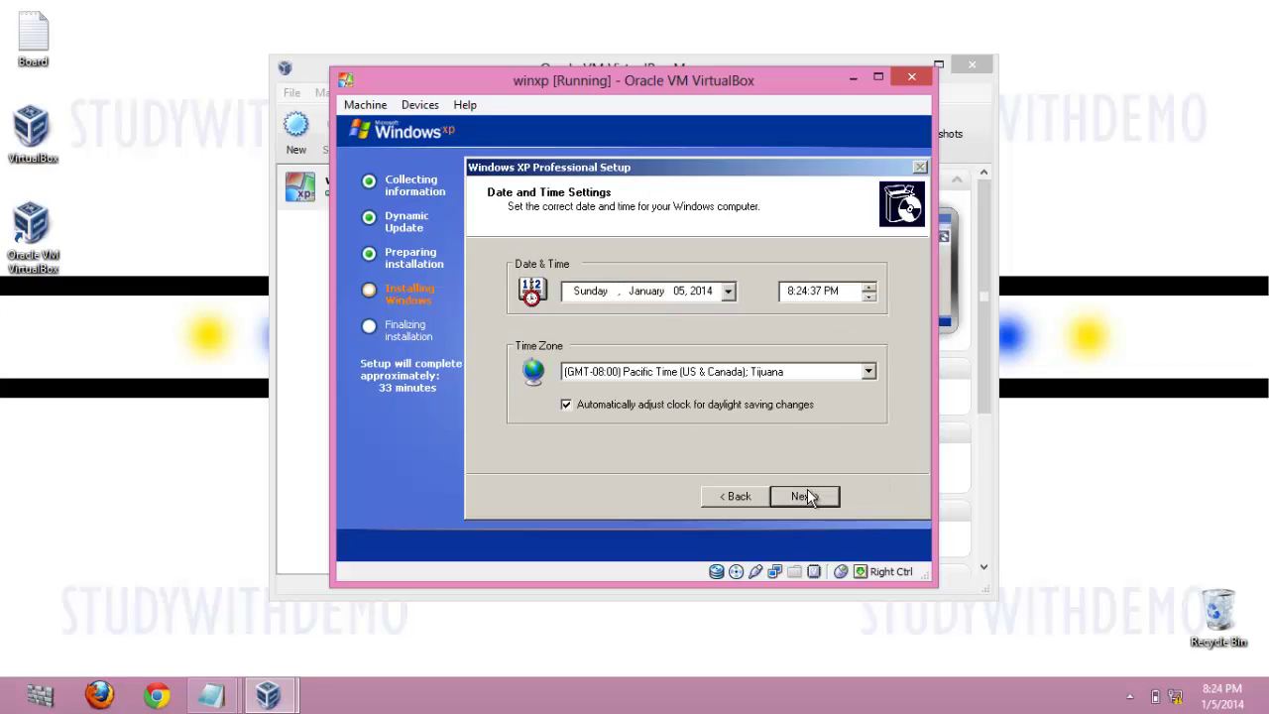
Choose the (GMT+05:30) Chennai, Kolkata, Mumbai, New Delhi time zone and continue
{"action": "left_click", "coordinate": [867, 371]}
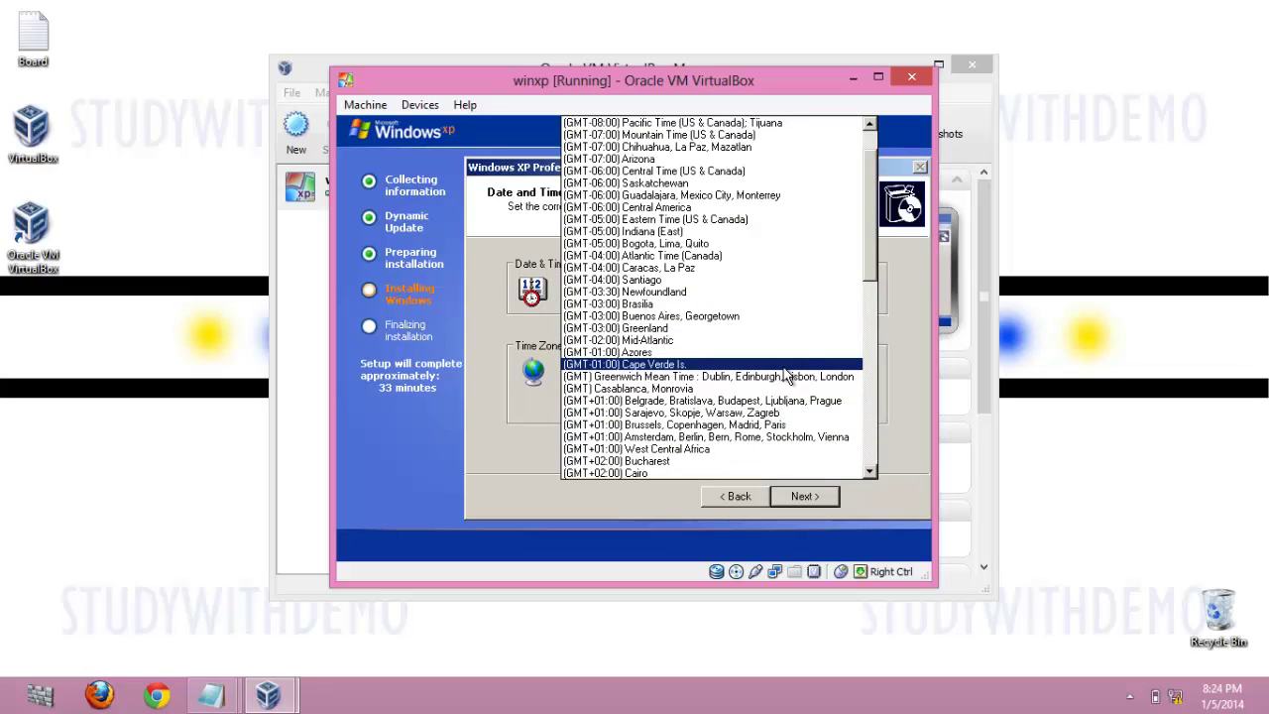
{"action": "left_click_drag", "start_coordinate": [872, 253], "coordinate": [859, 368]}
{"action": "left_click", "coordinate": [800, 305]}
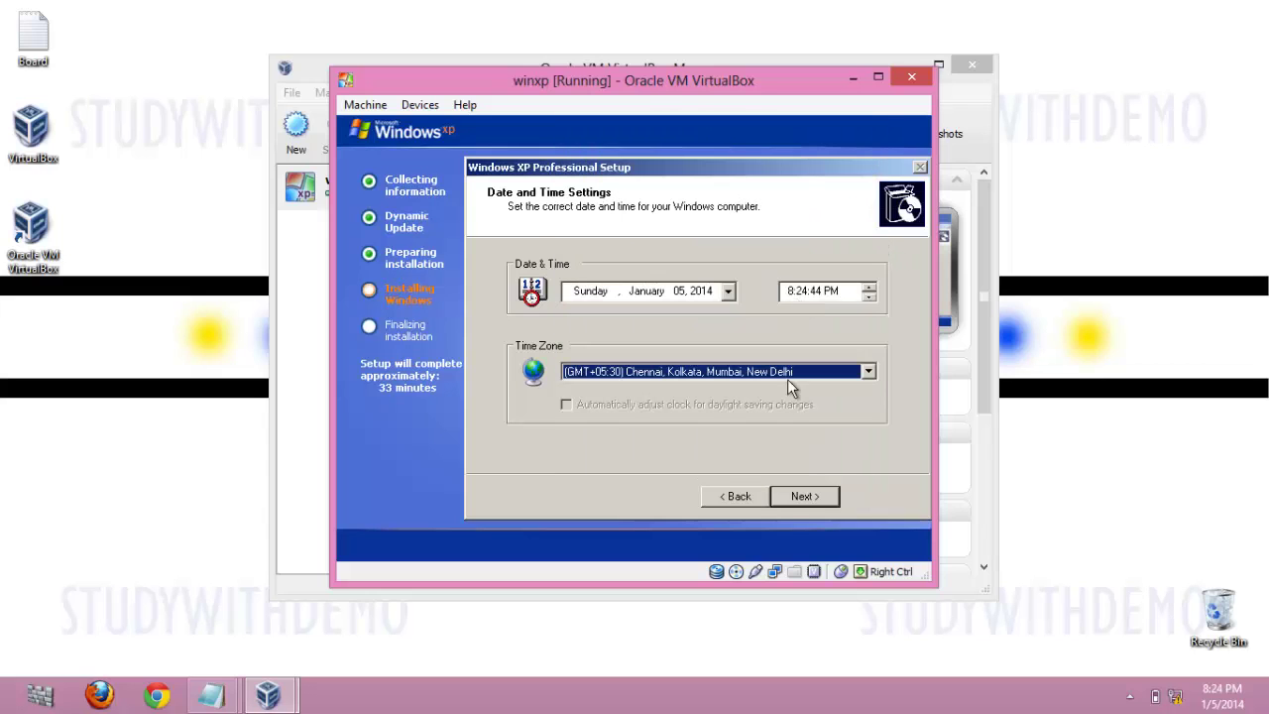
{"action": "left_click", "coordinate": [788, 501]}
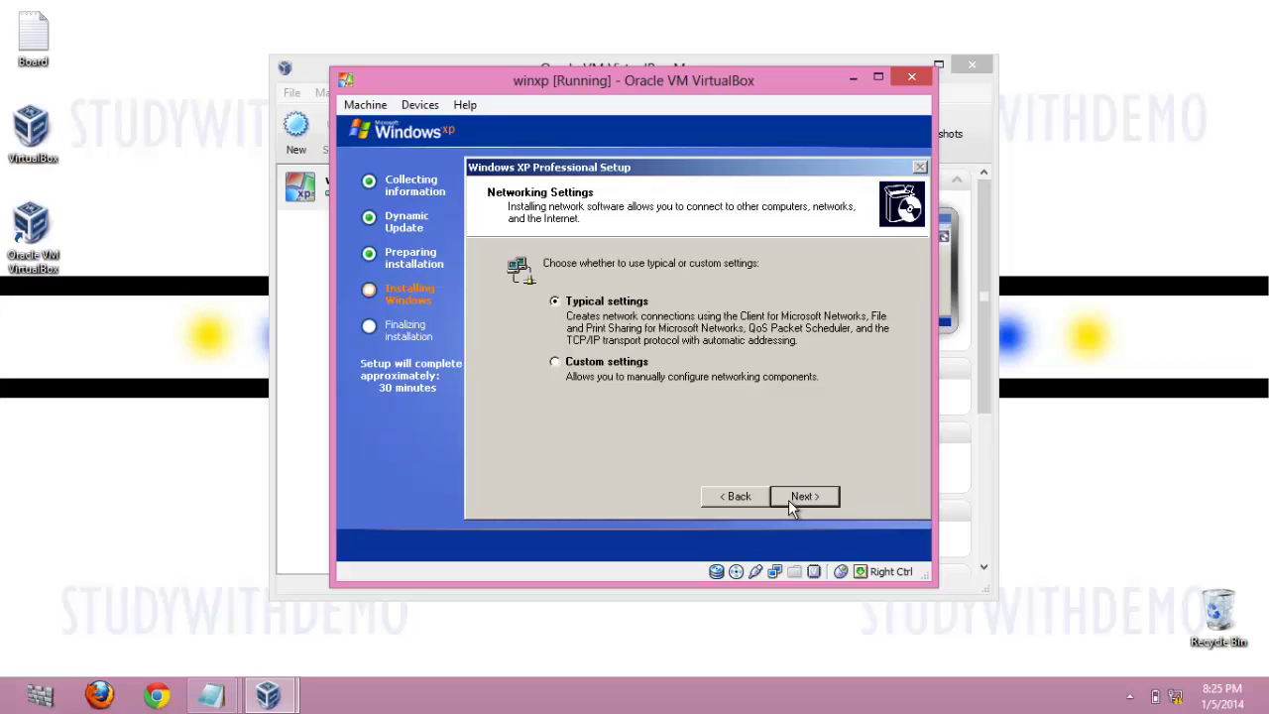
Accept Typical networking settings and the default workgroup so setup finishes and reboots
{"action": "left_click", "coordinate": [788, 500]}
{"action": "left_click", "coordinate": [788, 499]}
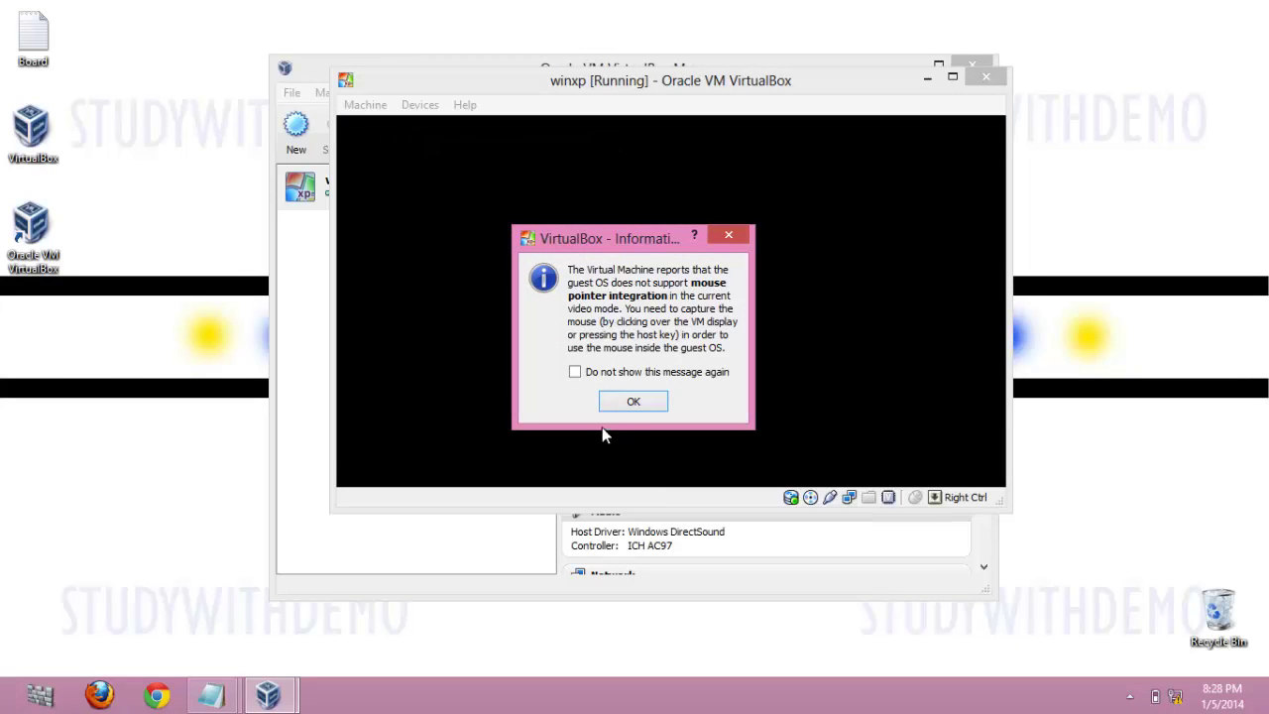
Dismiss the mouse-integration notice, capture the mouse, and accept XP's automatic resolution change
{"action": "left_click", "coordinate": [633, 402]}
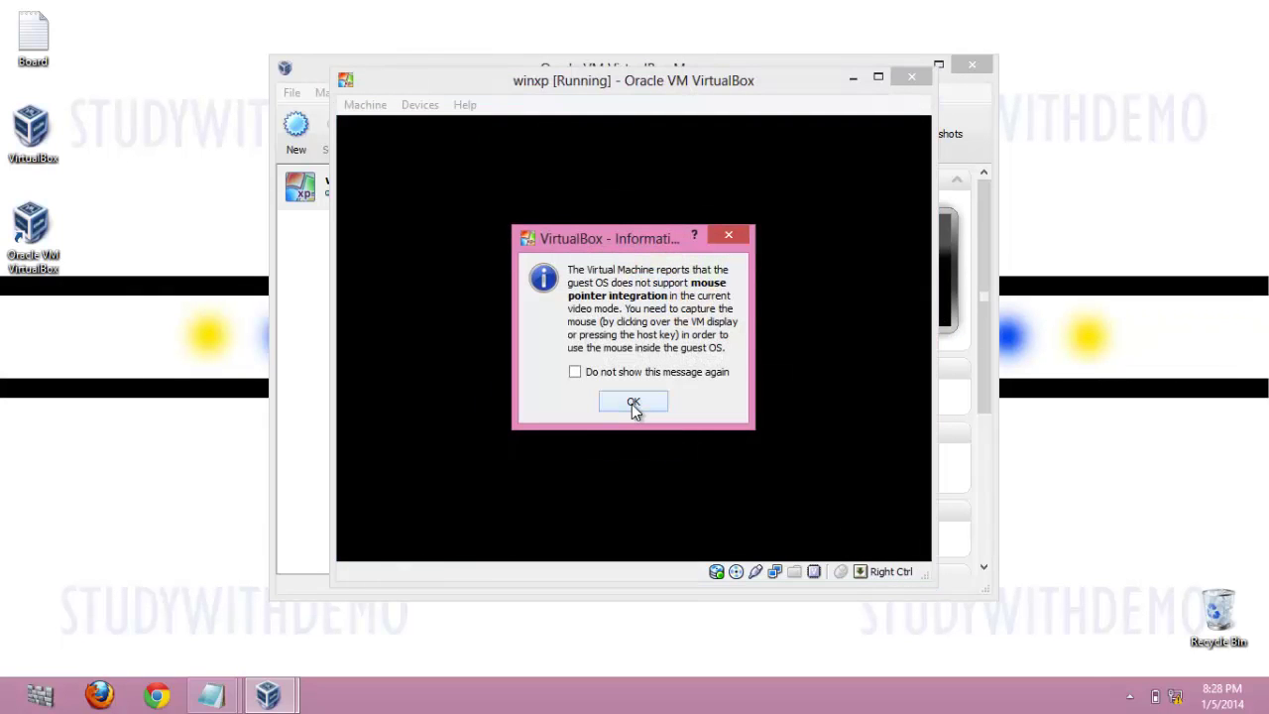
{"action": "left_click", "coordinate": [633, 402]}
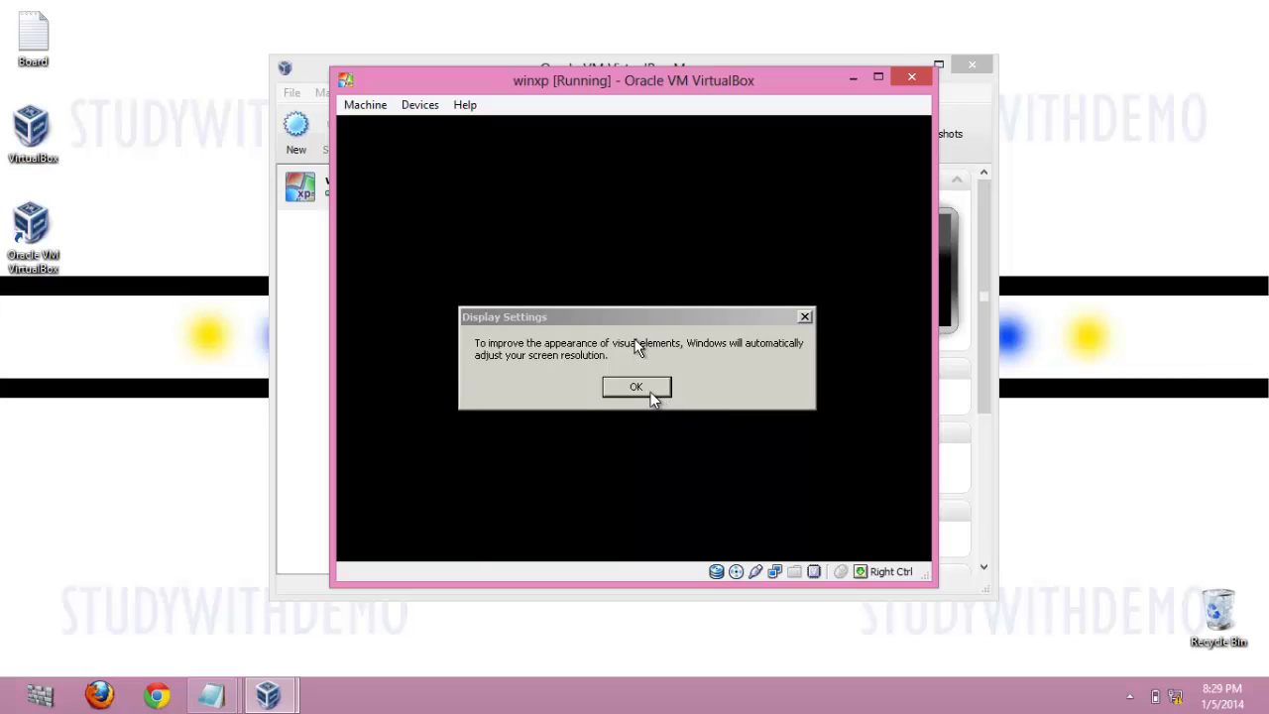
{"action": "left_click", "coordinate": [650, 392]}
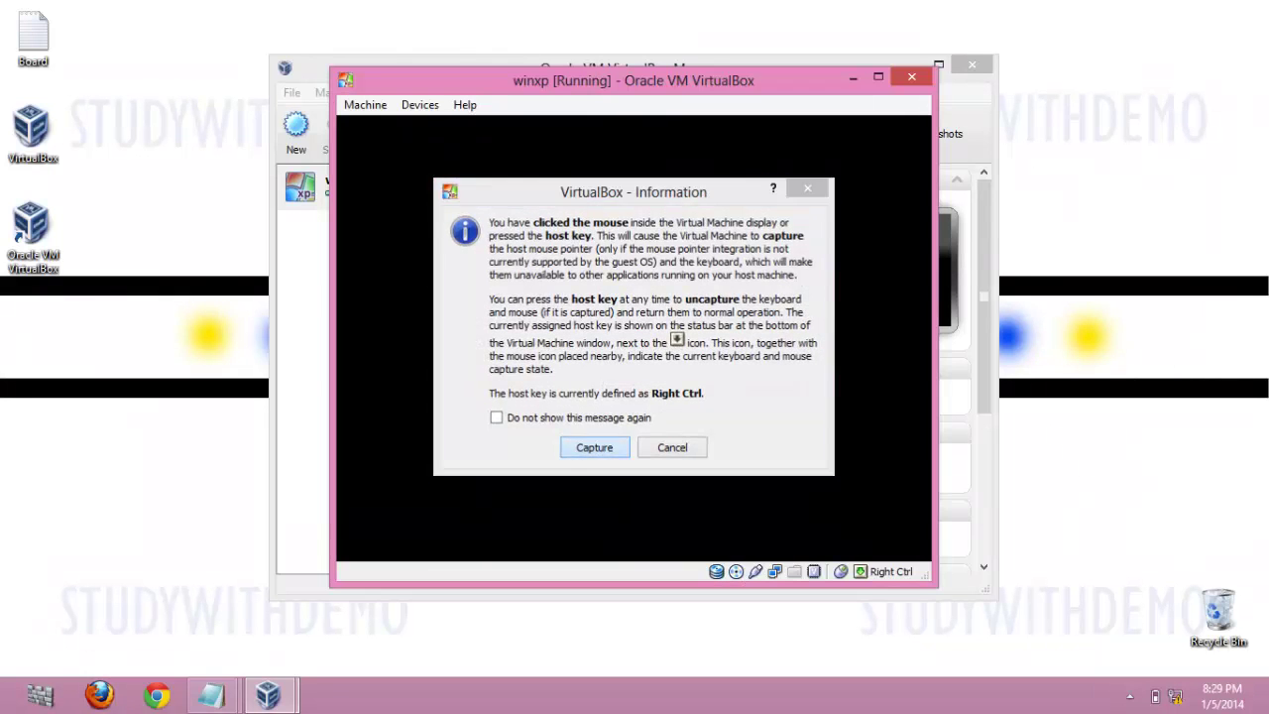
{"action": "key", "text": "Return"}
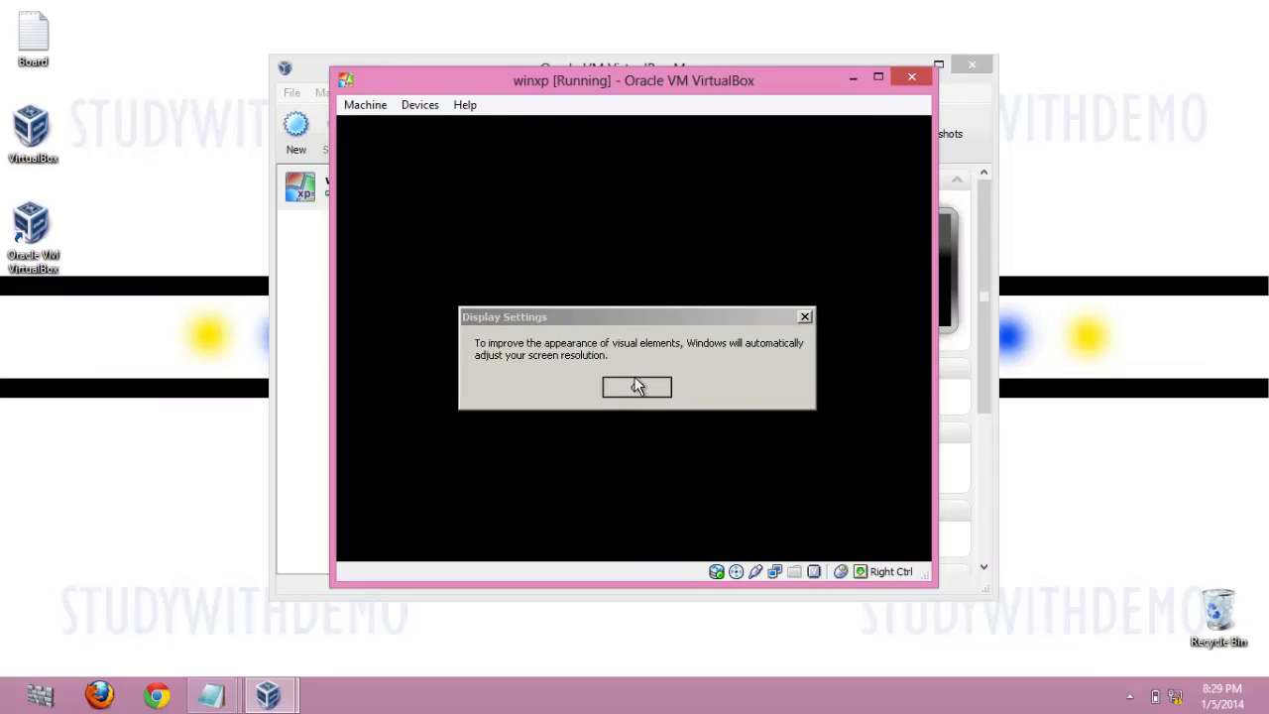
{"action": "left_click", "coordinate": [637, 386]}
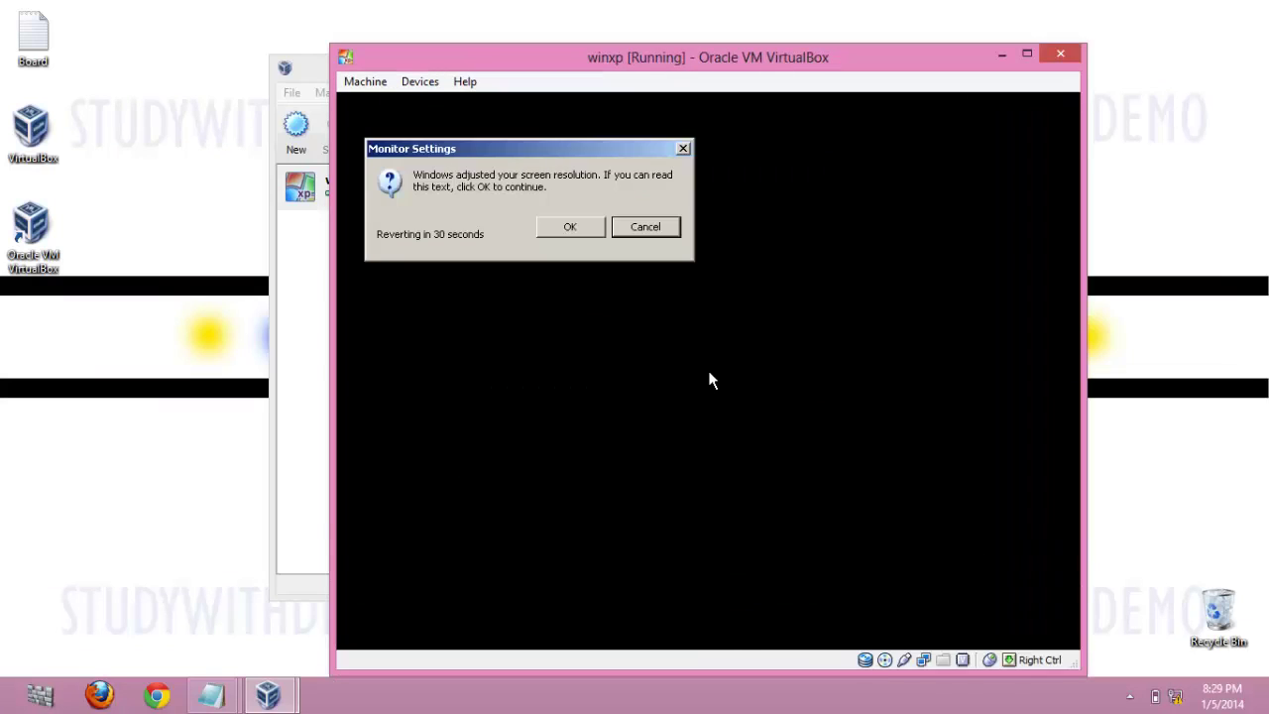
{"action": "left_click", "coordinate": [571, 228]}
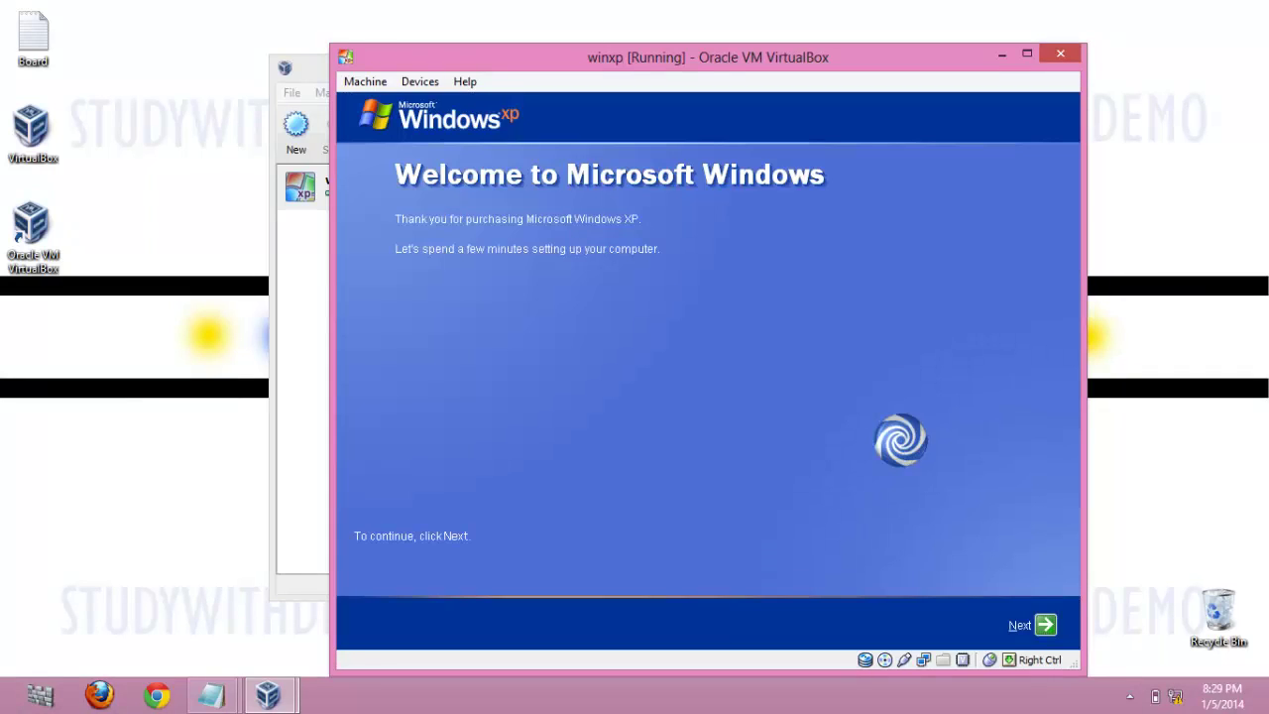
Start first-run setup, declining Automatic Updates and skipping the connection check and Microsoft registration
{"action": "left_click", "coordinate": [1041, 621]}
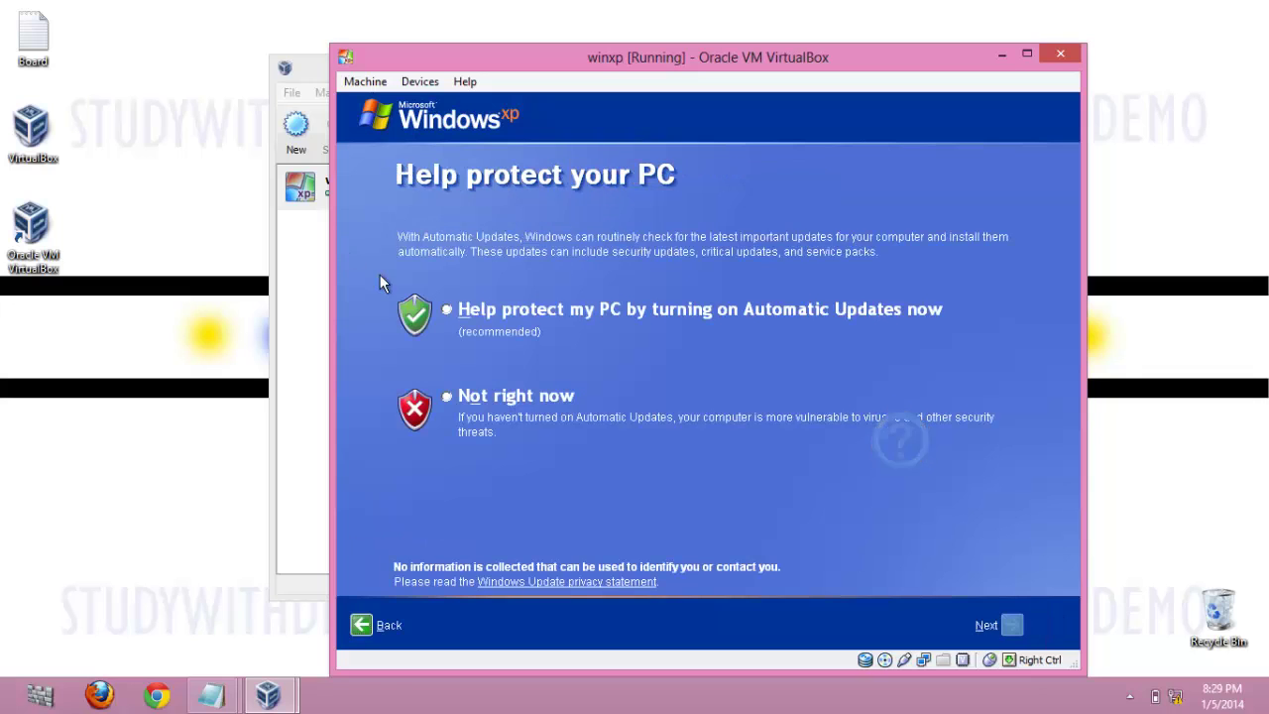
{"action": "left_click", "coordinate": [483, 390]}
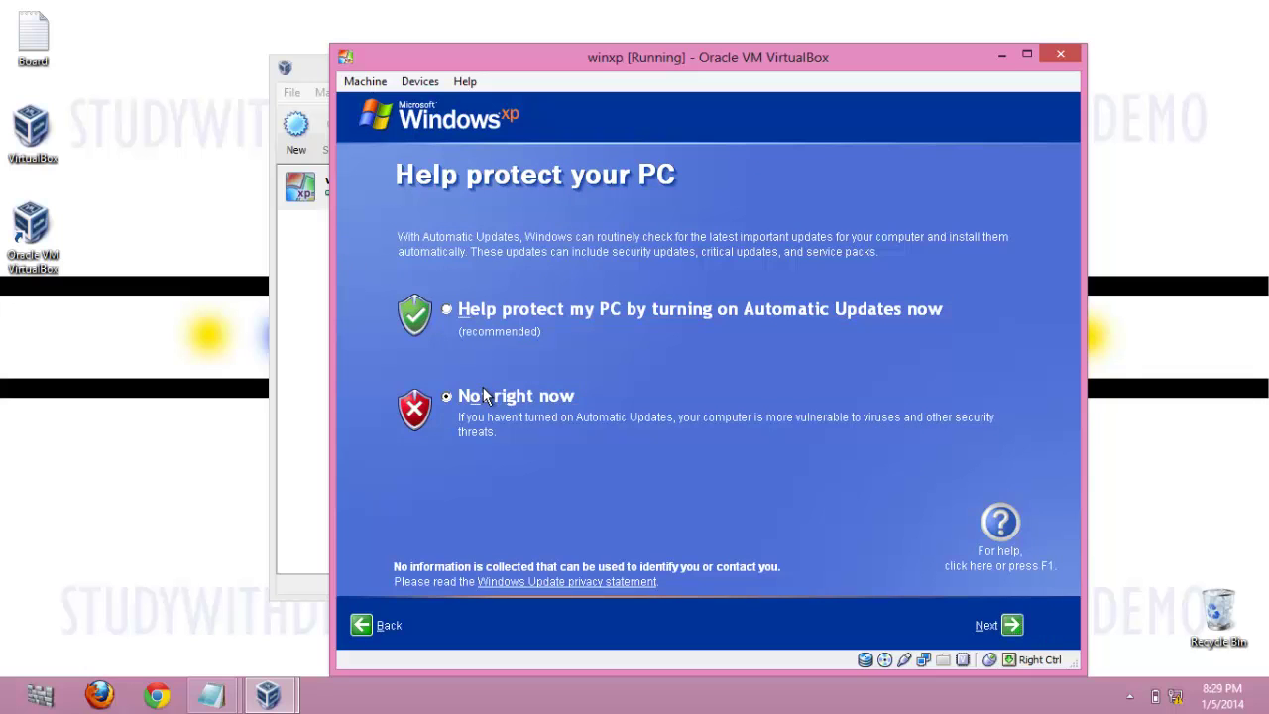
{"action": "left_click", "coordinate": [1013, 625]}
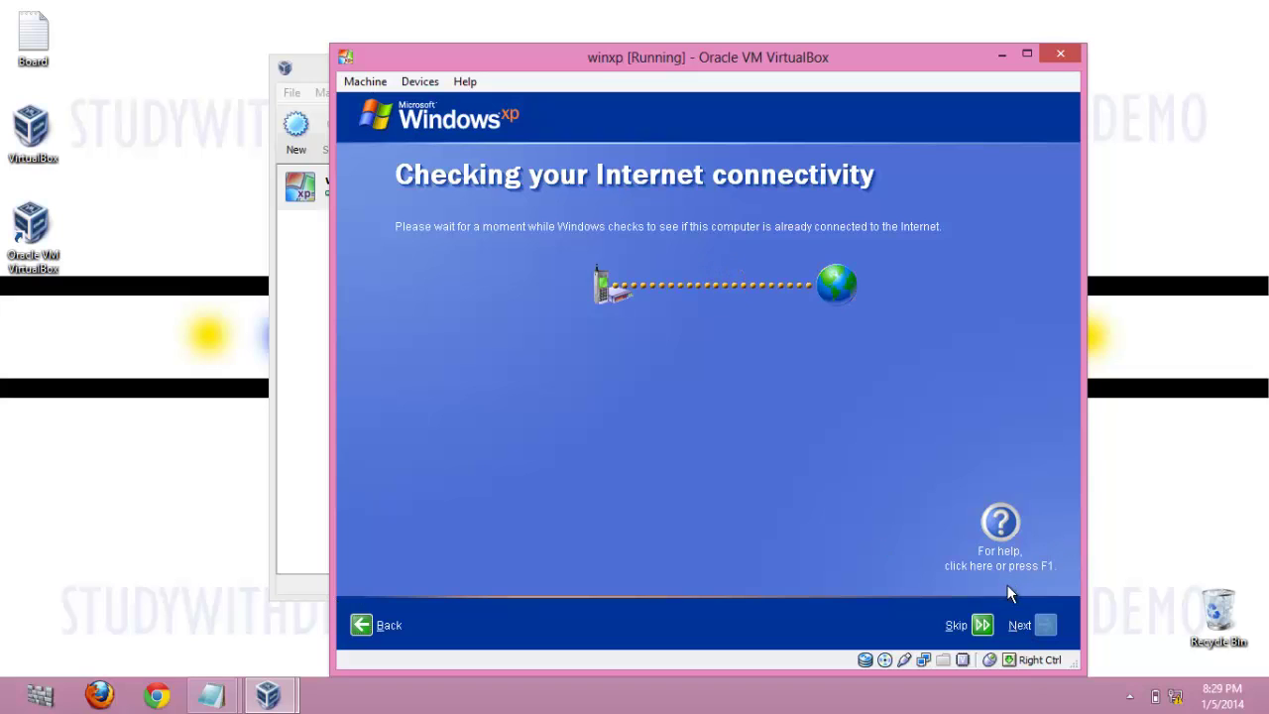
{"action": "left_click", "coordinate": [981, 623]}
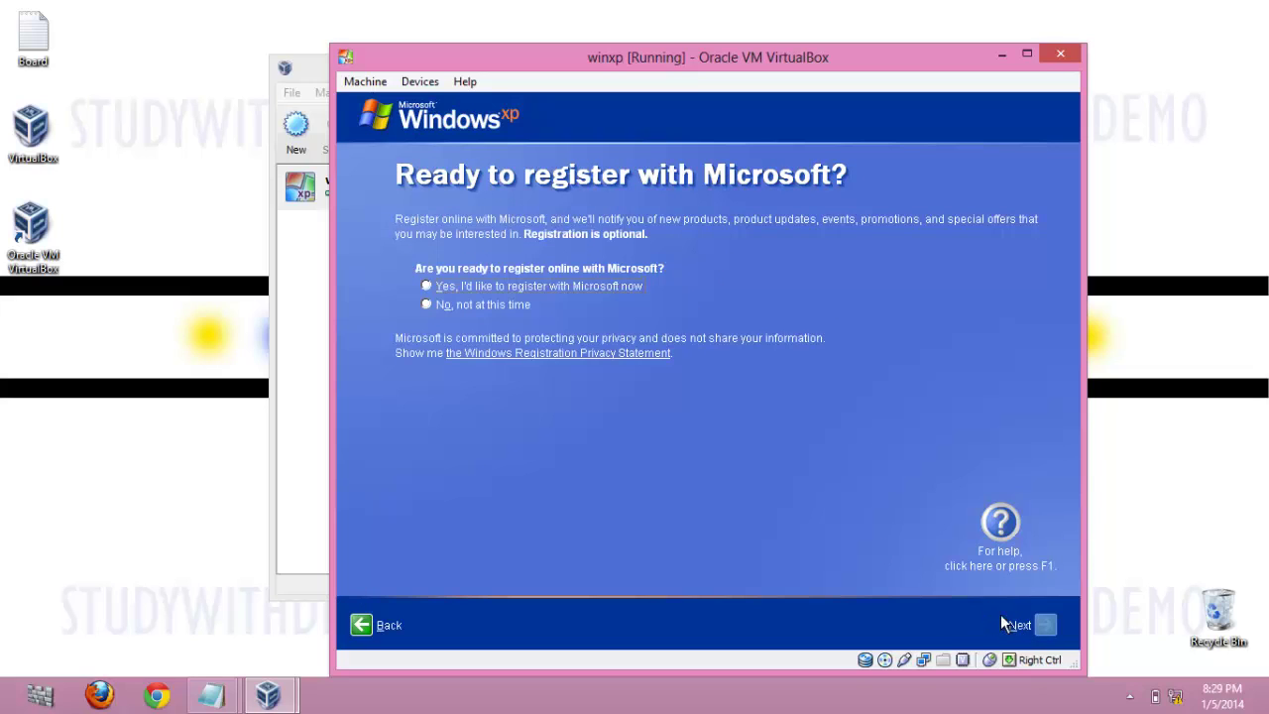
{"action": "left_click", "coordinate": [524, 316]}
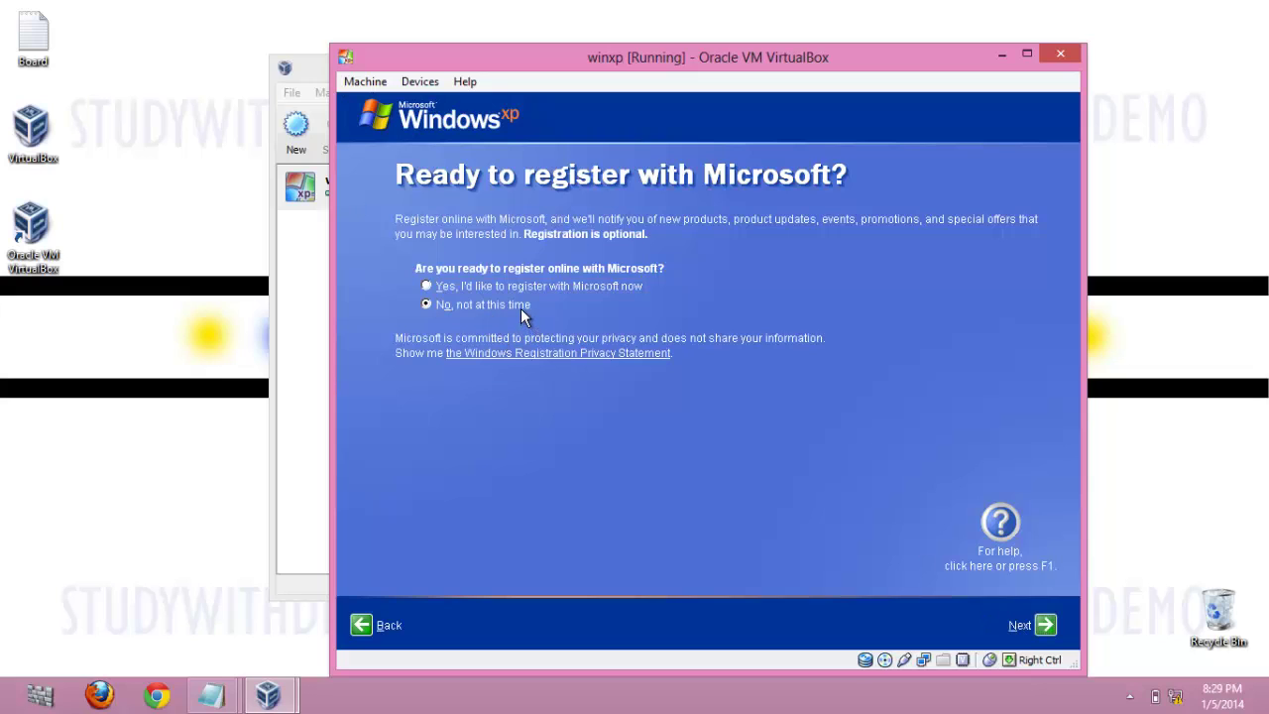
{"action": "left_click", "coordinate": [1049, 626]}
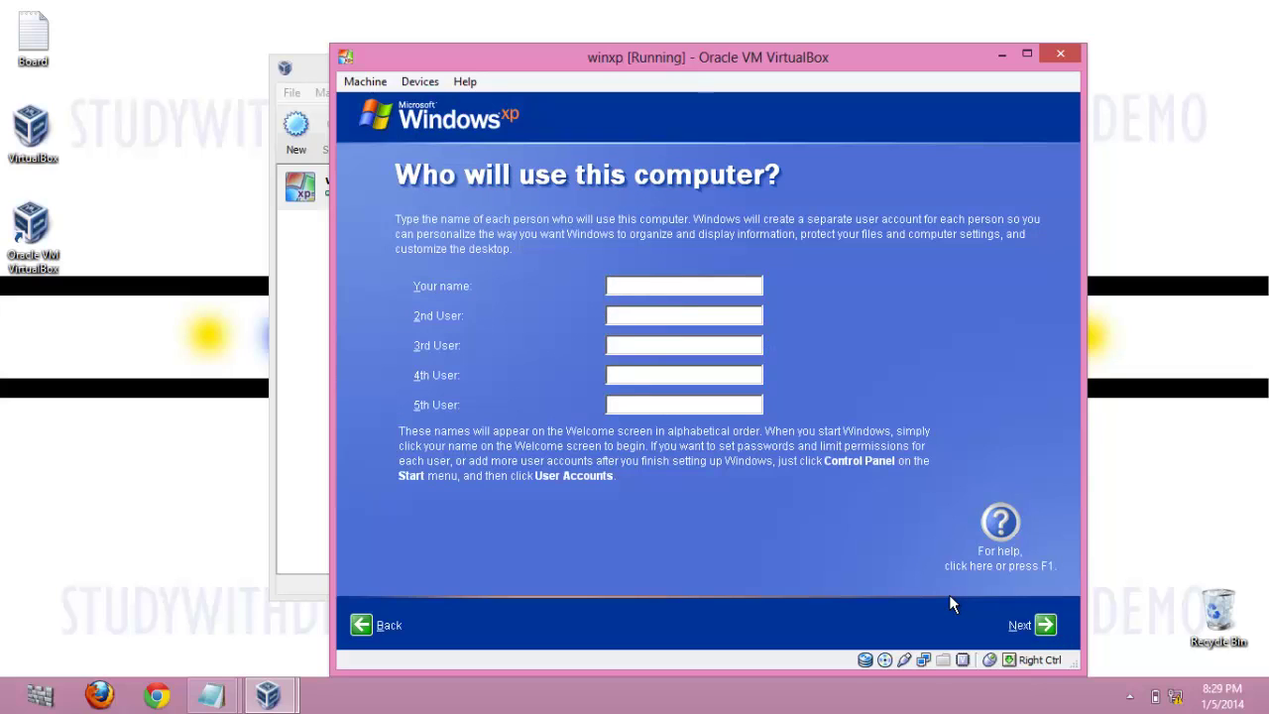
Create a user account with the user's name and finish setup
{"action": "type", "text": "naina"}
{"action": "left_click", "coordinate": [1028, 620]}
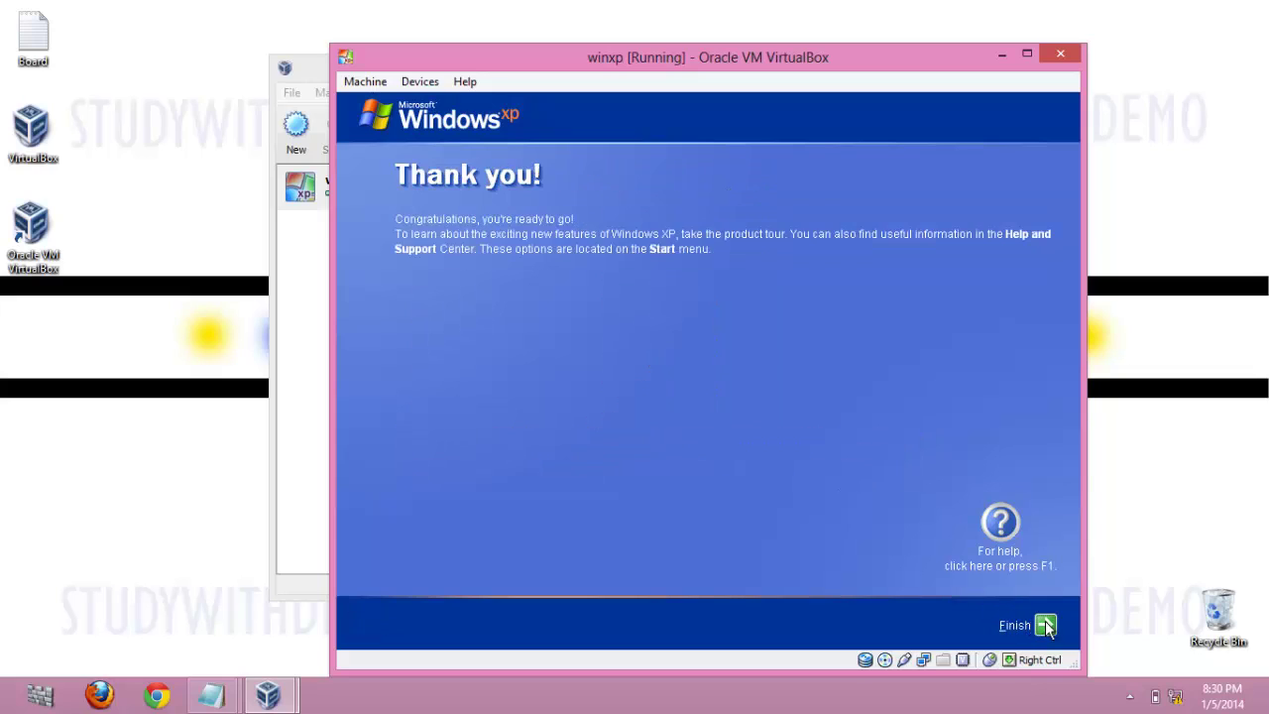
{"action": "left_click", "coordinate": [1046, 622]}
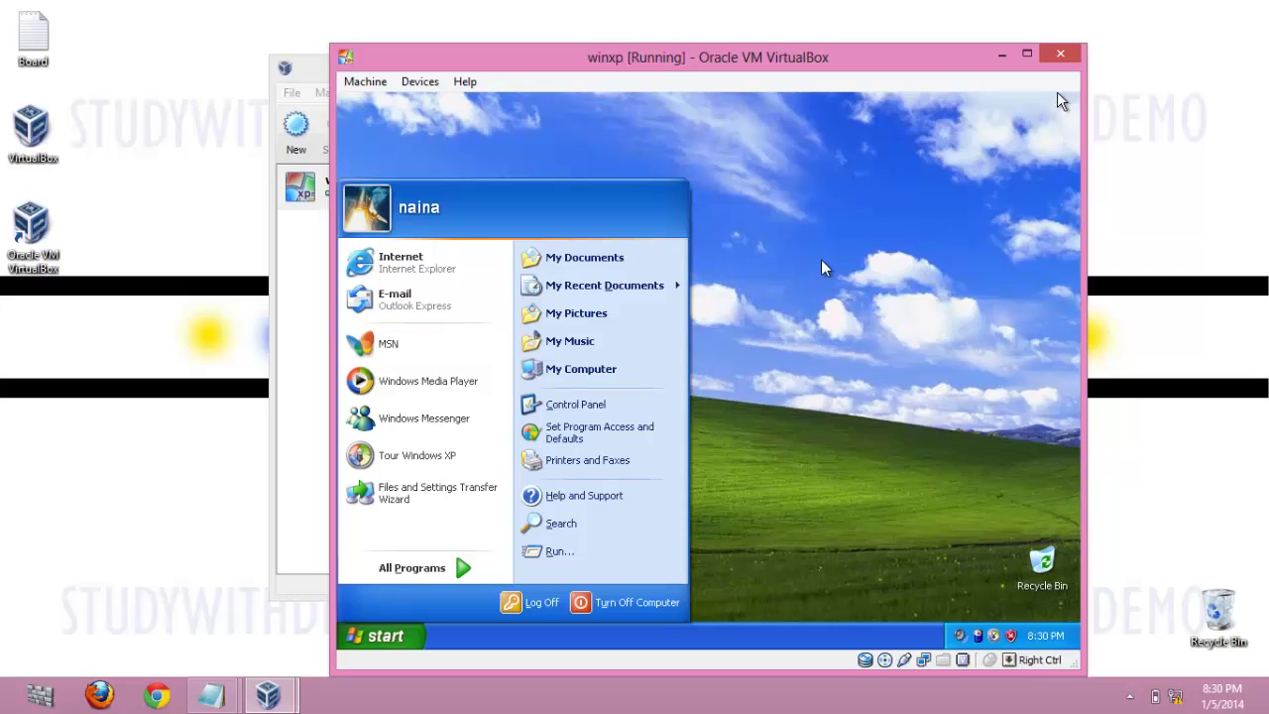
Maximize the VM window and capture the mouse, suppressing the capture notice in future
{"action": "left_click", "coordinate": [1024, 55]}
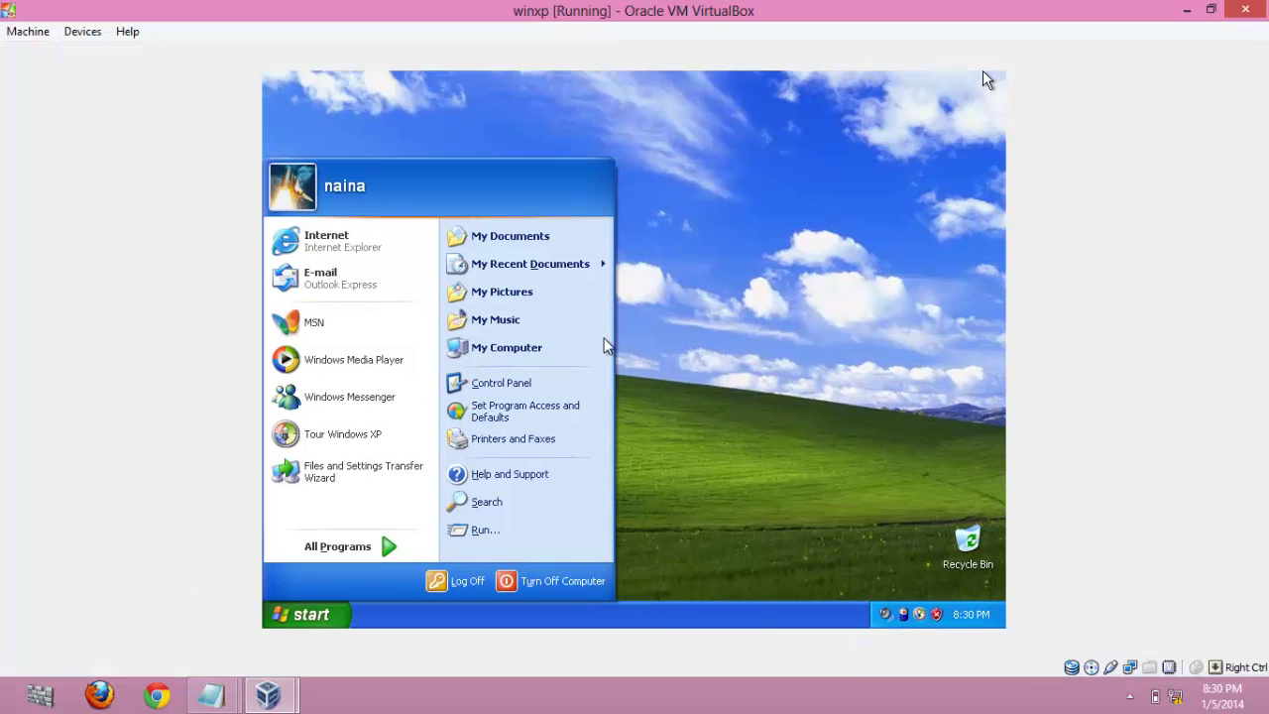
{"action": "left_click", "coordinate": [709, 352]}
{"action": "left_click", "coordinate": [496, 429]}
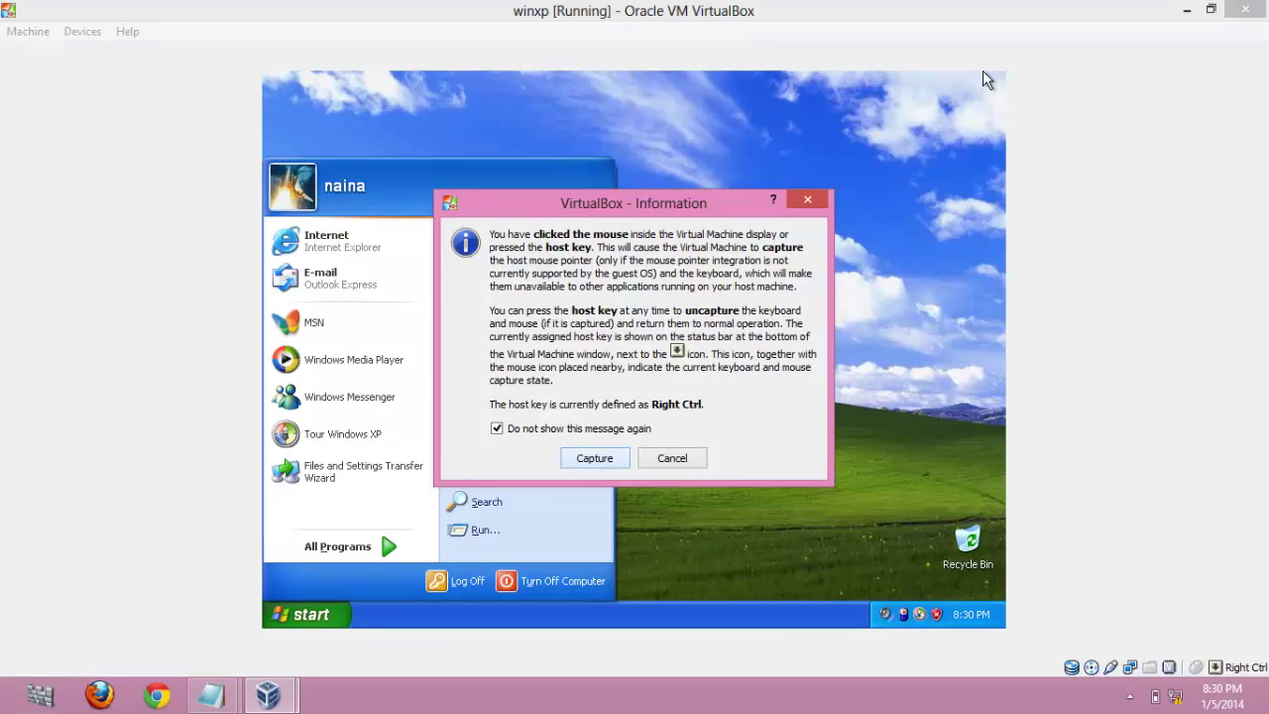
{"action": "left_click", "coordinate": [594, 459]}
Switch the taskbar to the Classic Start menu style
{"action": "right_click", "coordinate": [476, 616]}
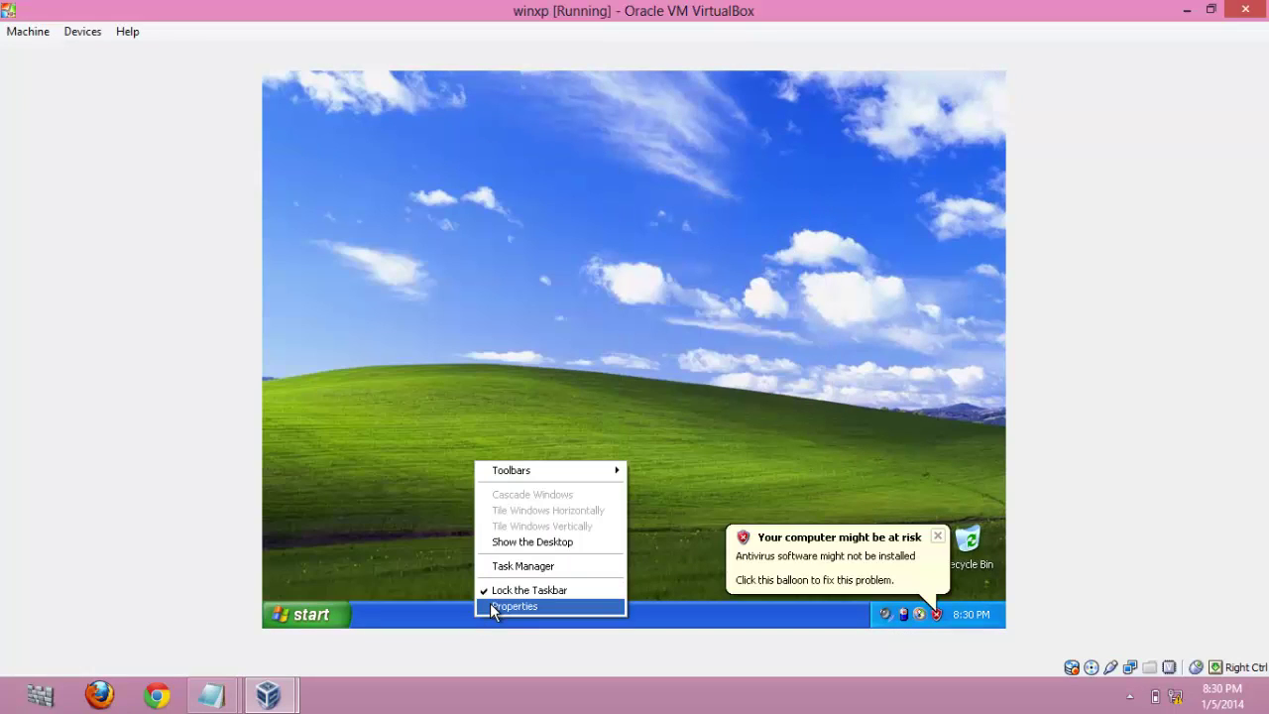
{"action": "left_click", "coordinate": [490, 604]}
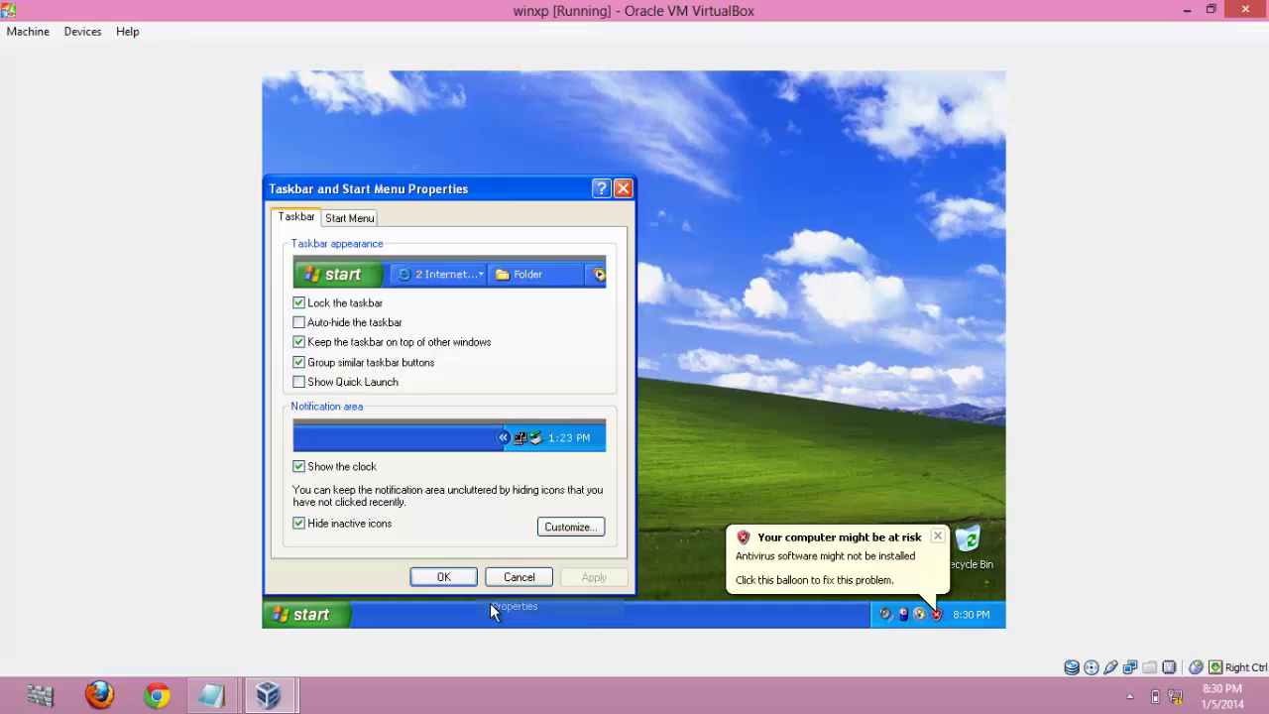
{"action": "left_click", "coordinate": [347, 218]}
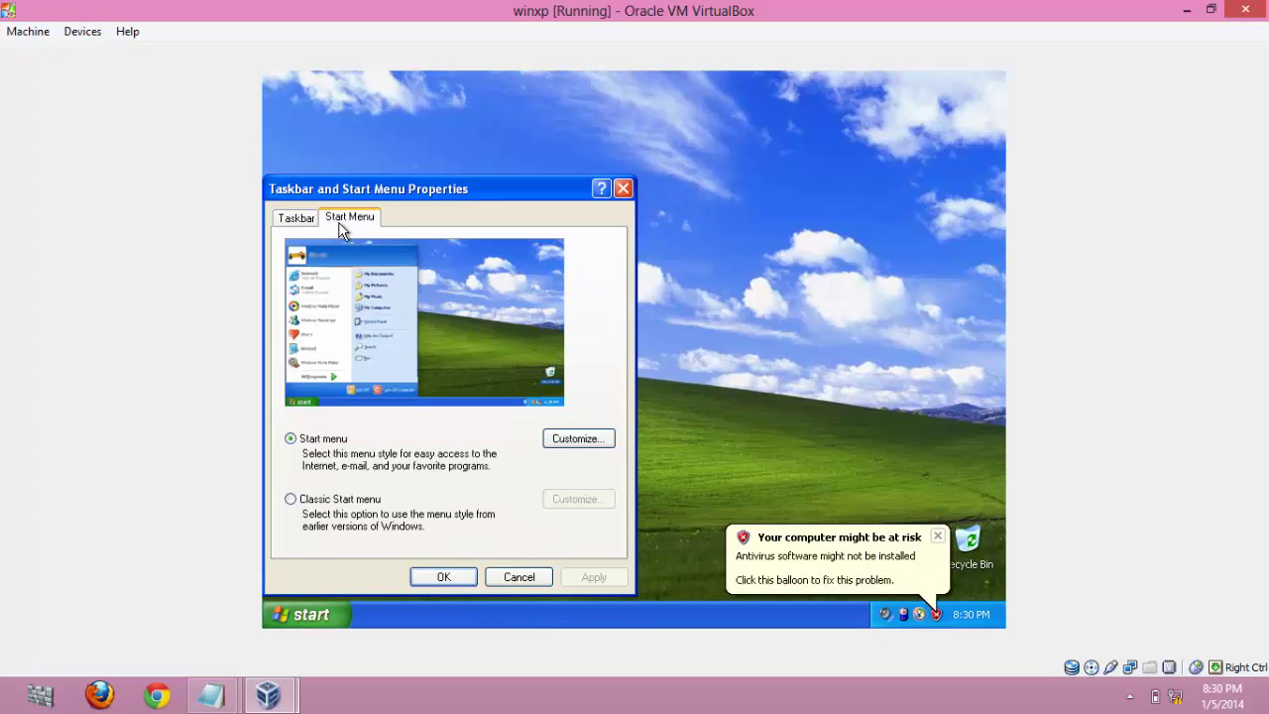
{"action": "left_click", "coordinate": [304, 500]}
{"action": "left_click", "coordinate": [430, 573]}
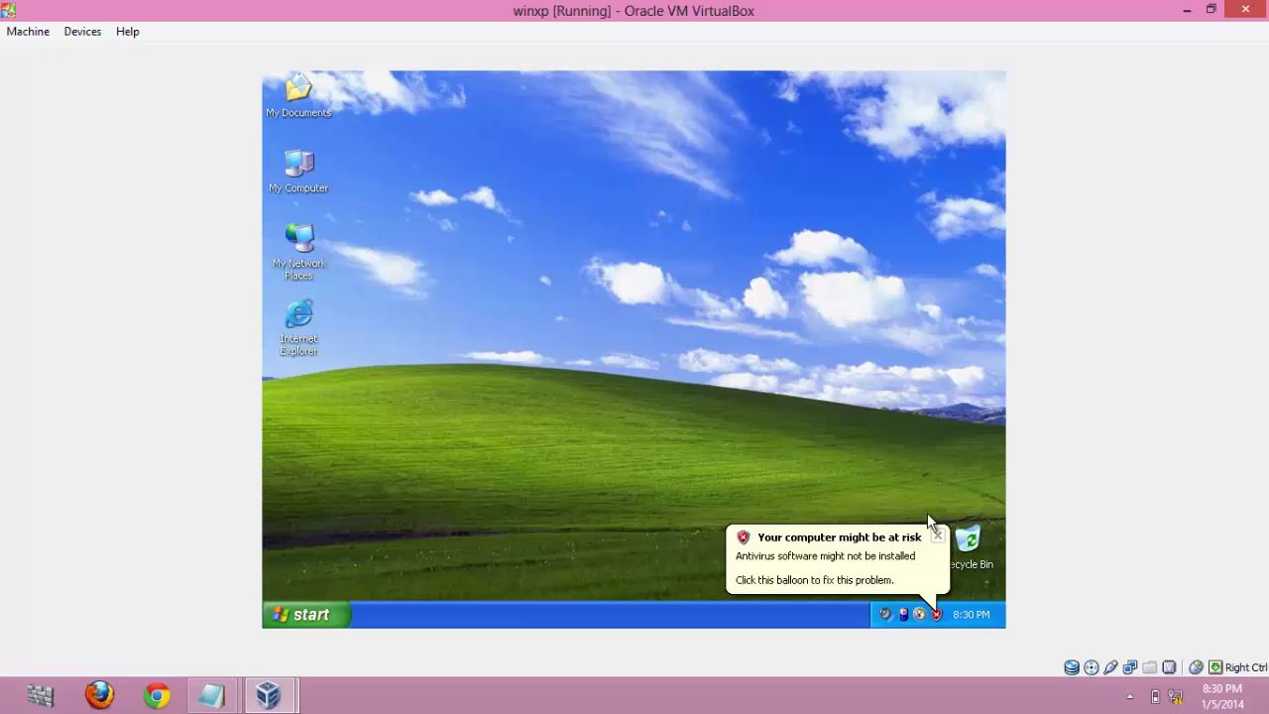
Open My Computer with Win+E, restore it to a smaller window, then close it
{"action": "key", "text": "super+e"}
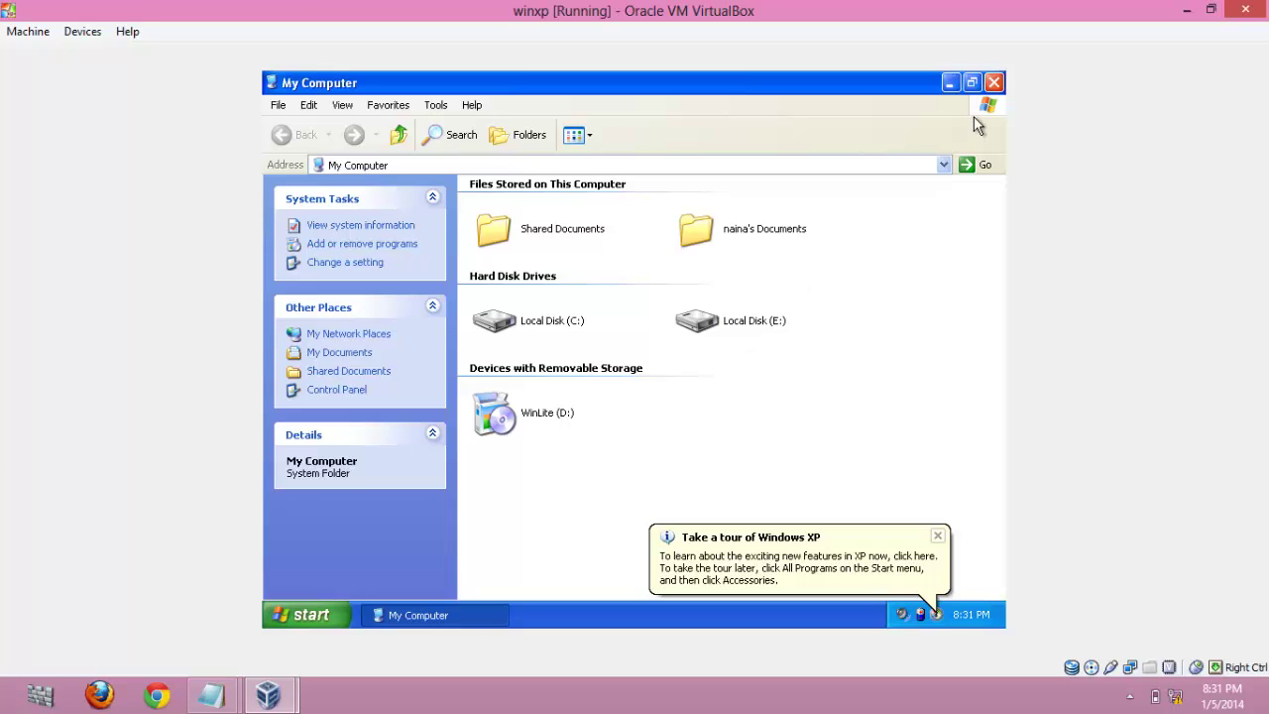
{"action": "left_click", "coordinate": [971, 83]}
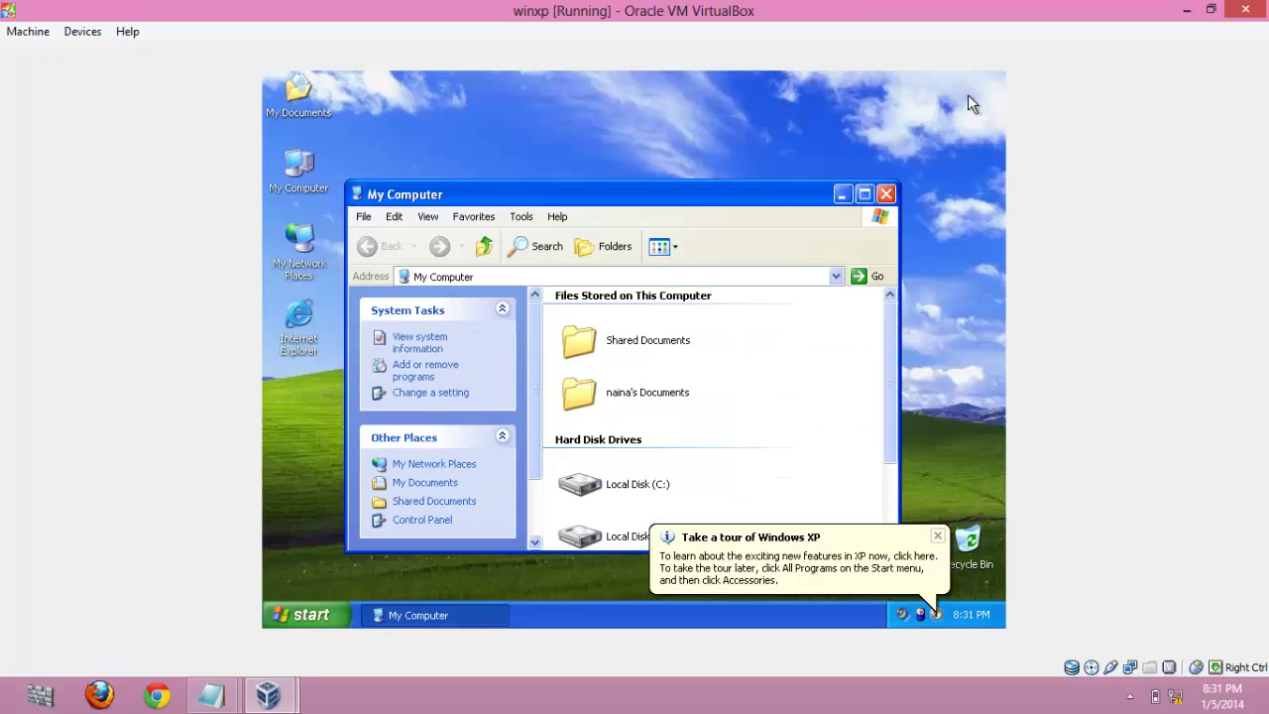
{"action": "left_click", "coordinate": [887, 196]}
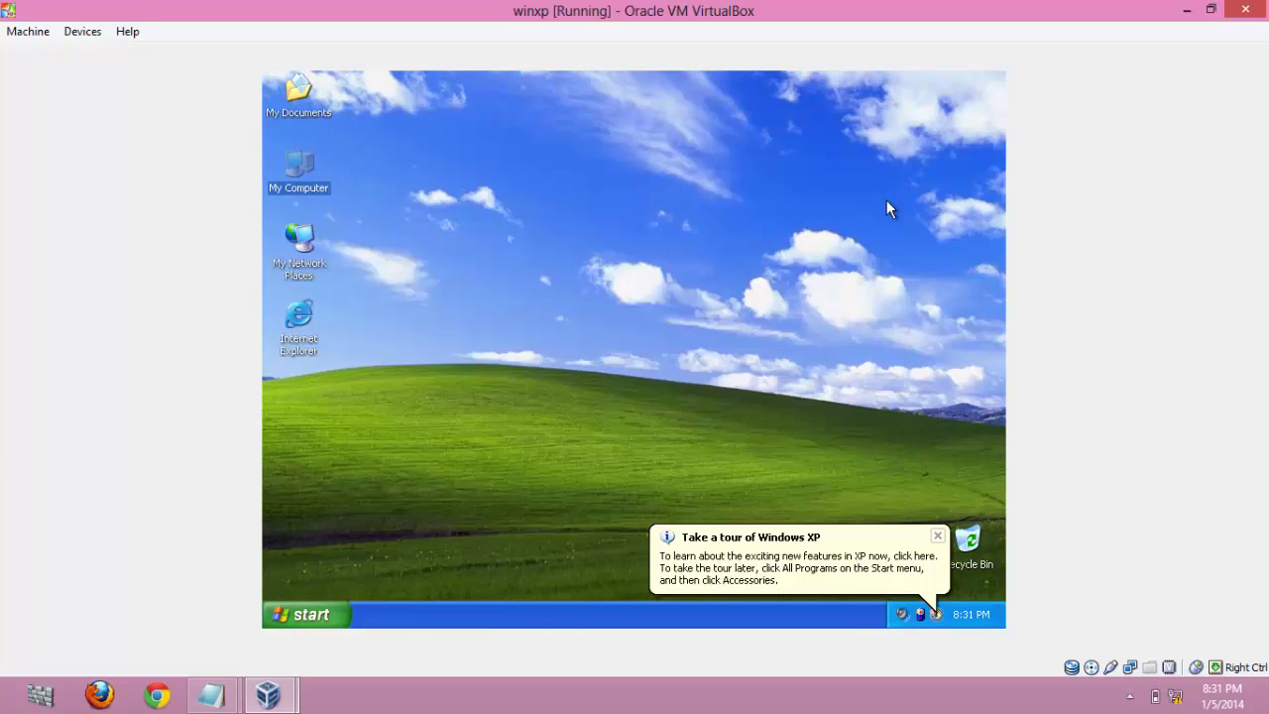